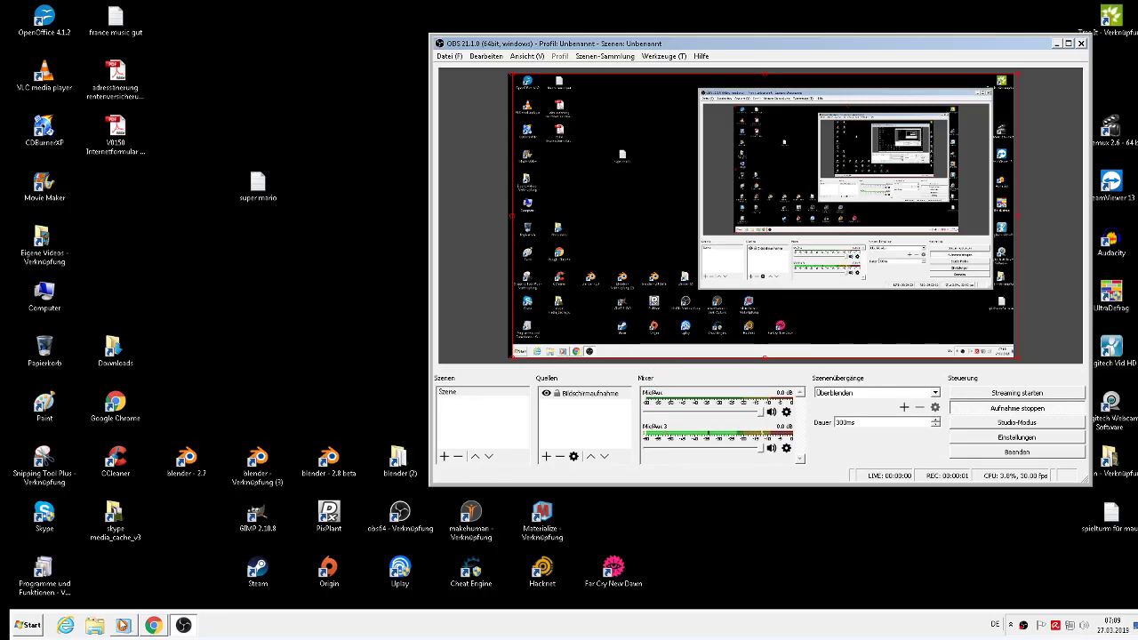
Step: Bring the Chrome window with the Bounding Box Software Materialize page to the front
left_click(163, 629)
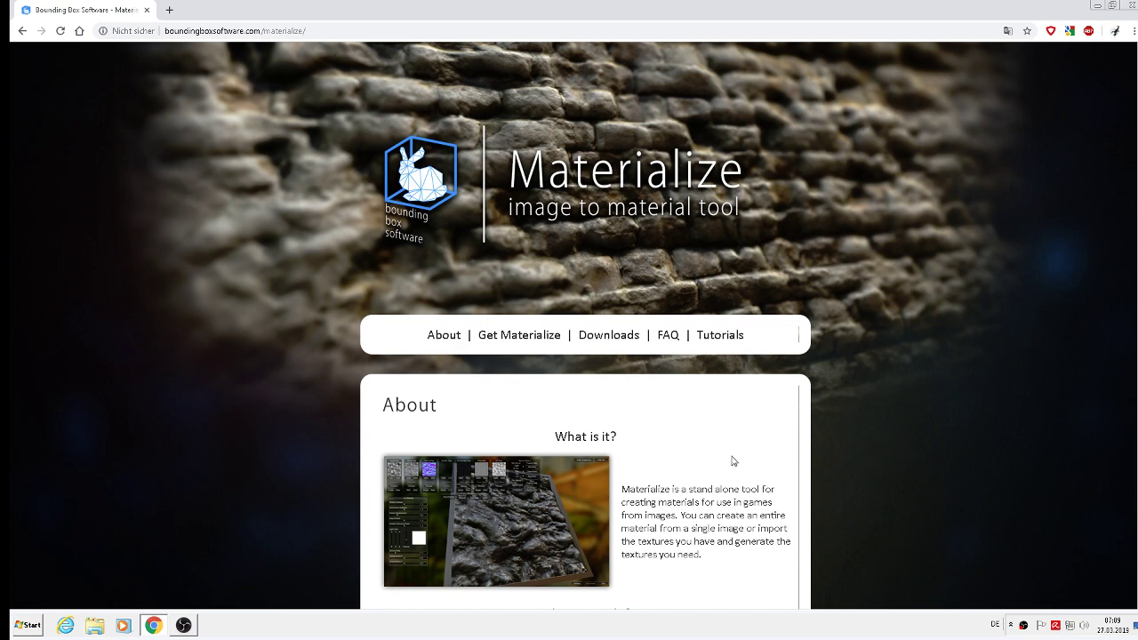
scroll(734, 461, "down", 2)
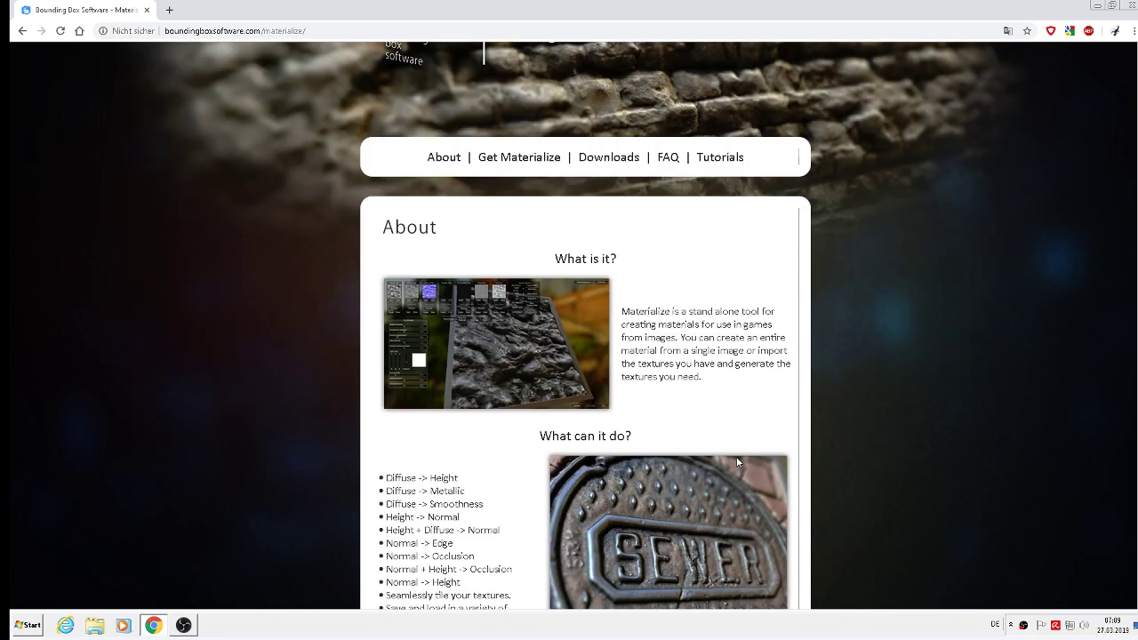
scroll(737, 460, "down", 2)
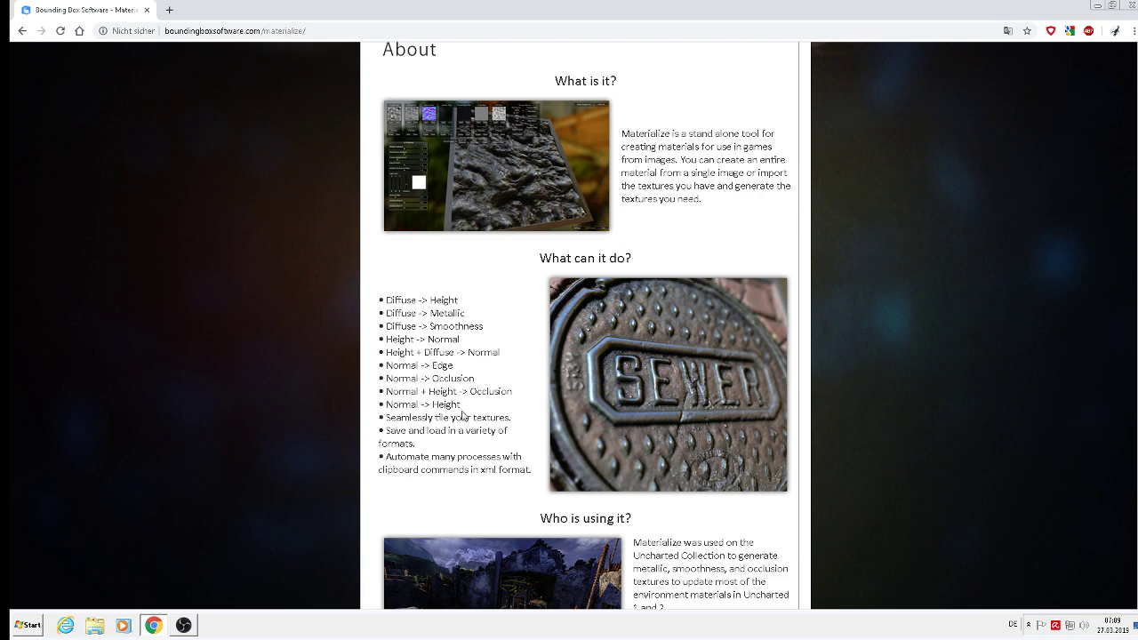
scroll(855, 413, "down", 3)
scroll(853, 419, "down", 1)
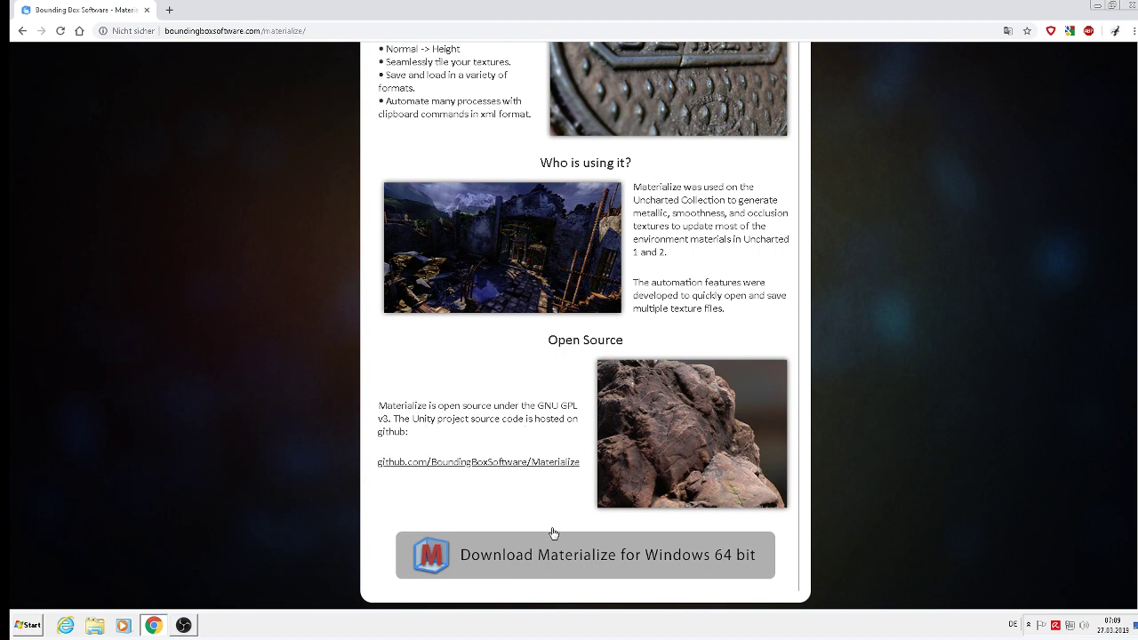
scroll(616, 566, "up", 1)
scroll(615, 539, "up", 5)
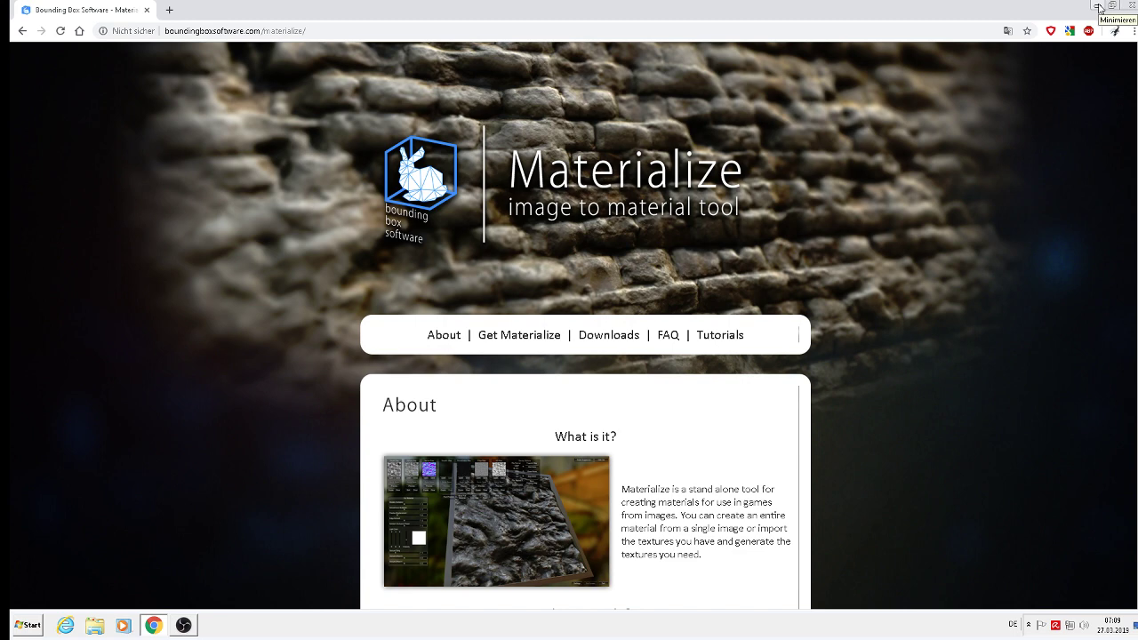
Step: Minimize Chrome and OBS, then launch Materialize from its desktop shortcut
left_click(1099, 8)
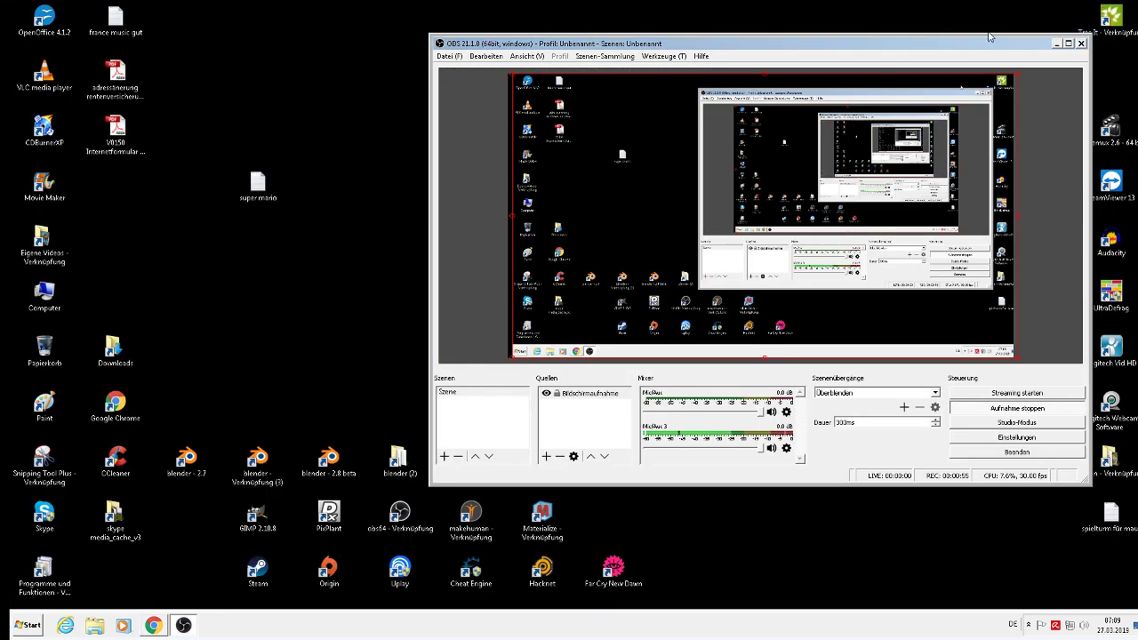
left_click(1057, 44)
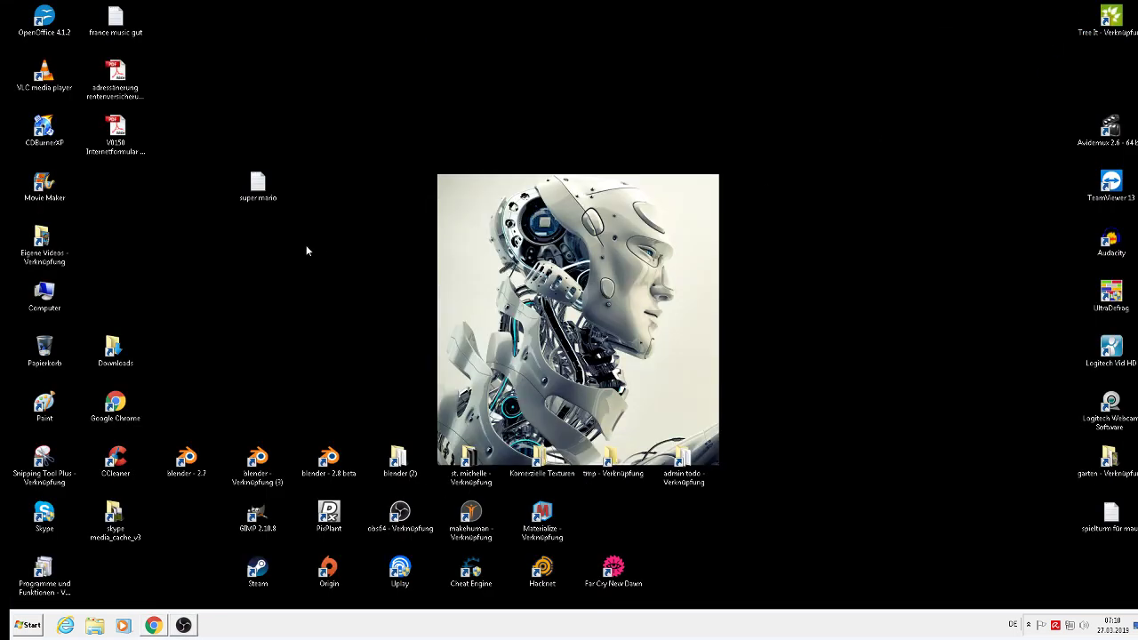
left_click(542, 515)
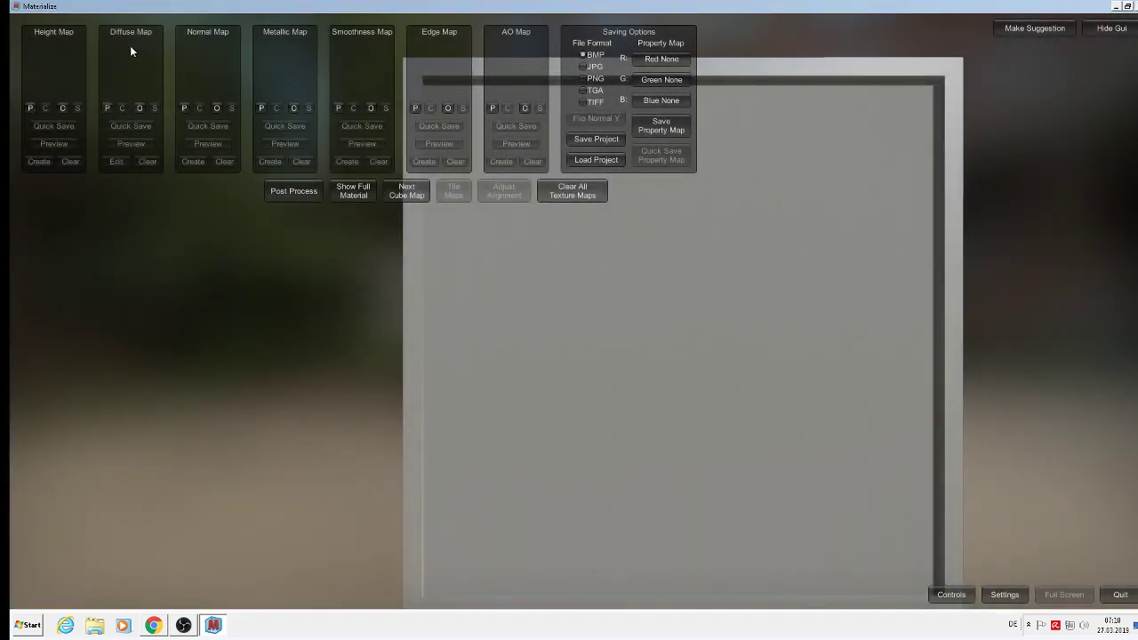
Step: Load SandPebbles from E:\blender\Komerzielle Texturen\Pflastersteine,Boden,Fliesen as the diffuse map
left_click(140, 109)
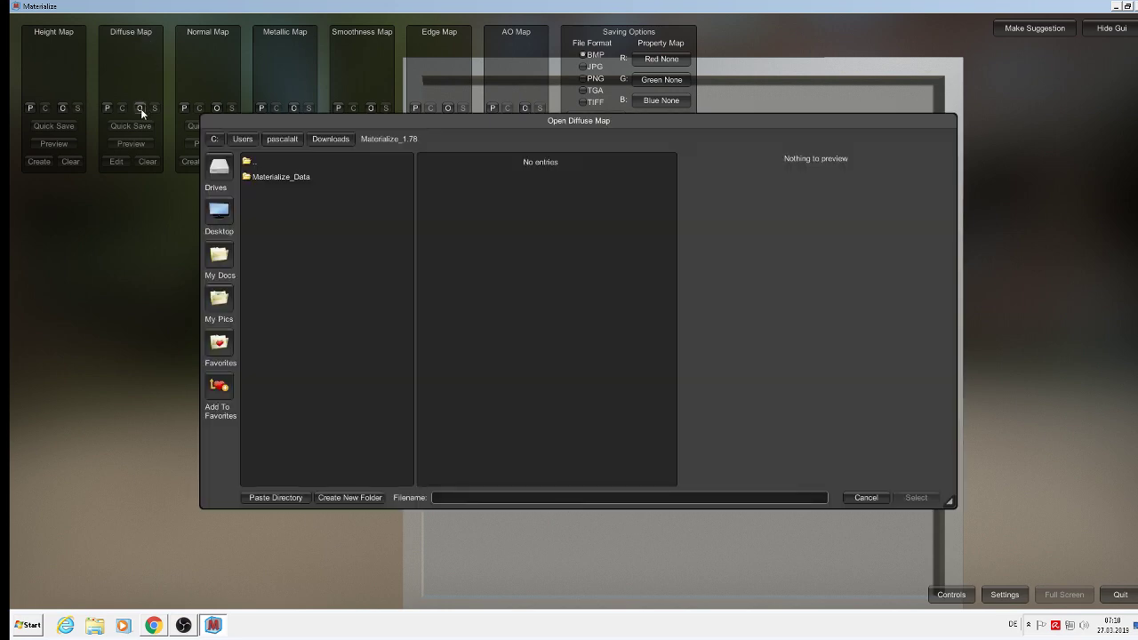
left_click(218, 168)
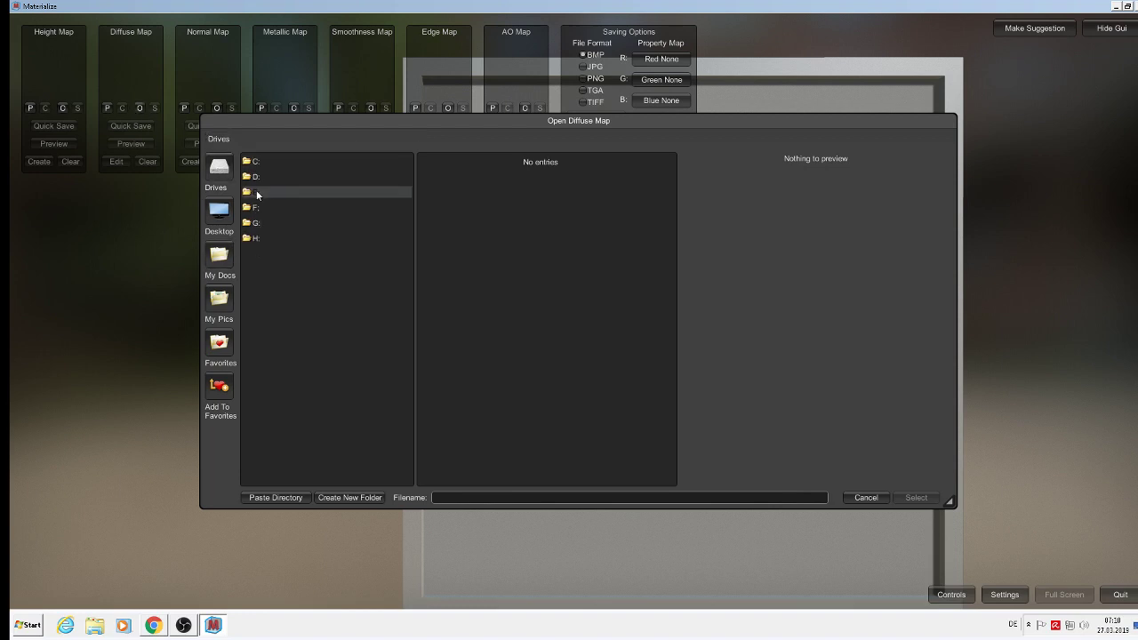
double_click(255, 191)
double_click(281, 159)
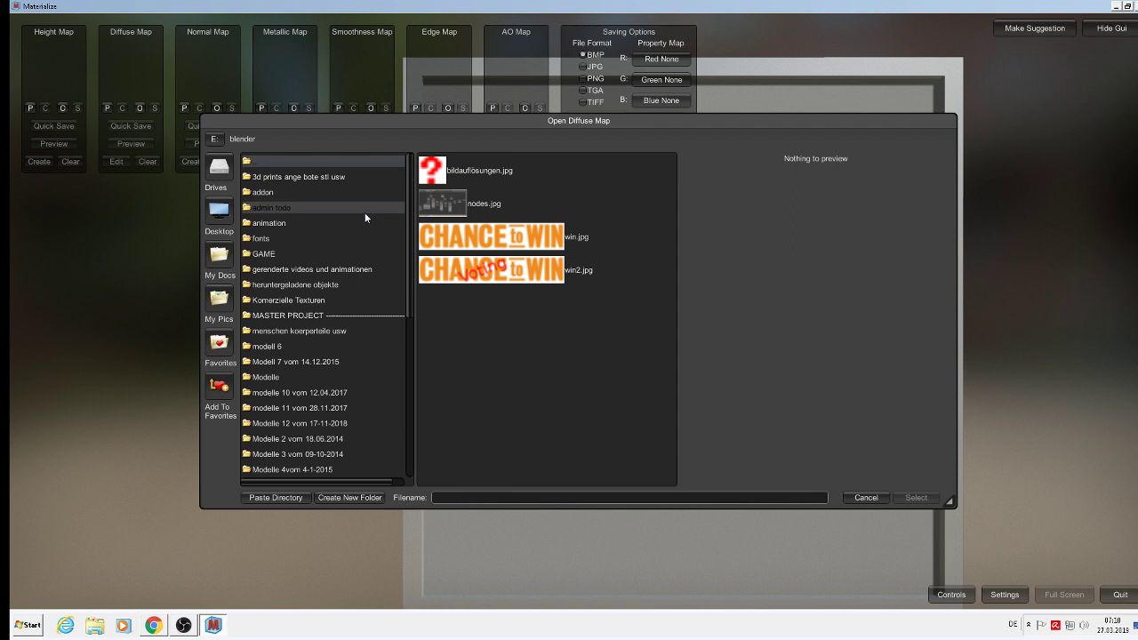
double_click(307, 303)
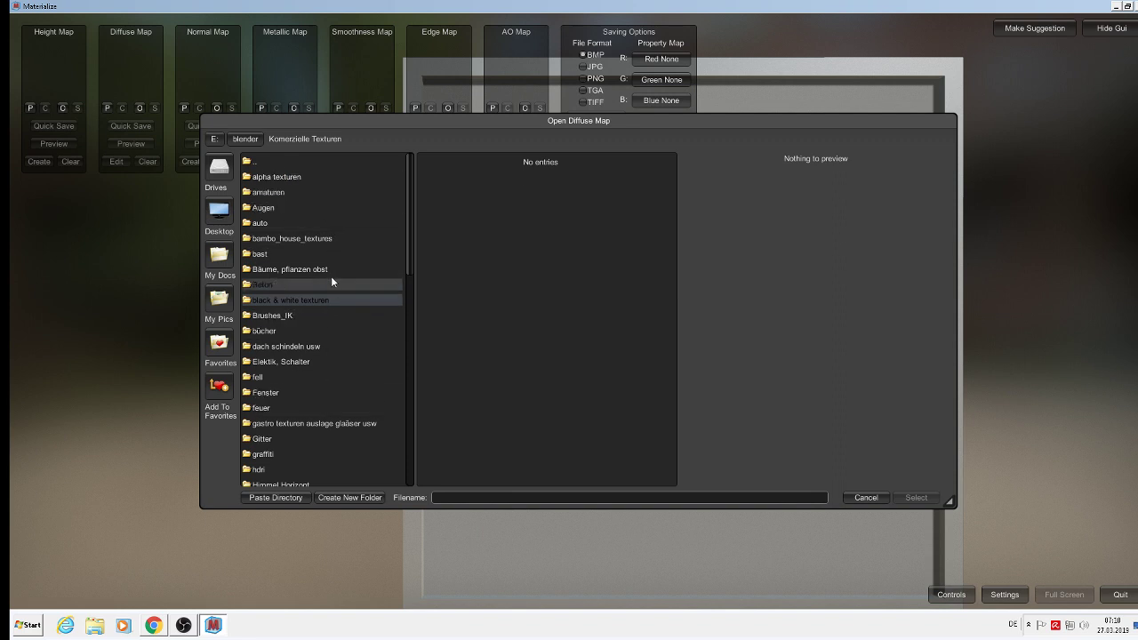
scroll(322, 296, "down", 2)
scroll(318, 312, "down", 3)
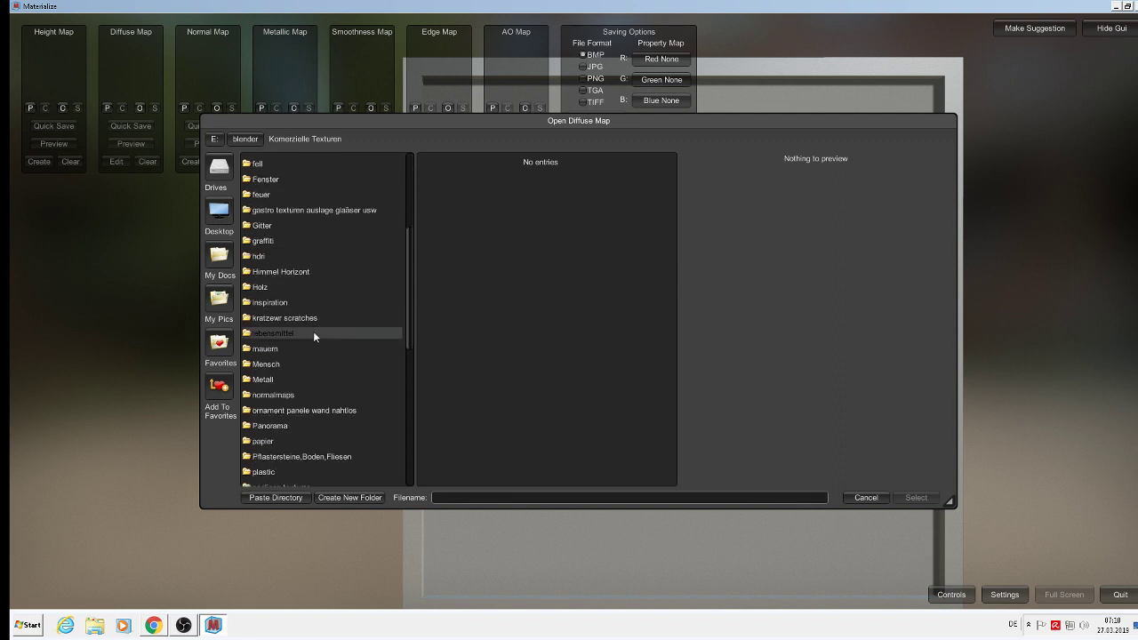
double_click(323, 457)
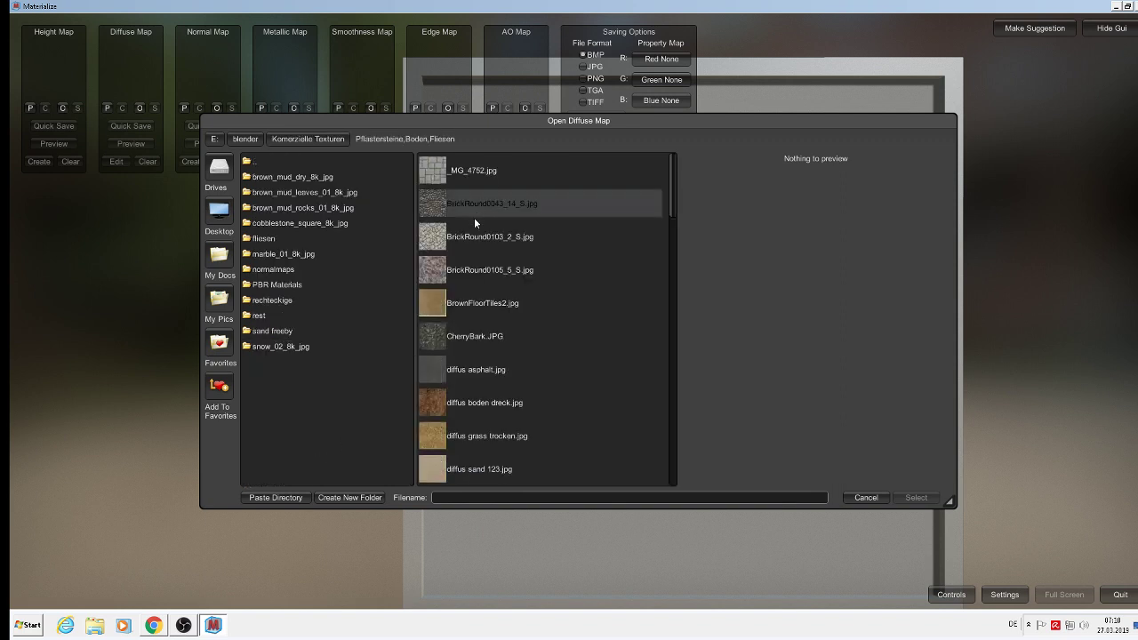
left_click_drag(672, 175, 673, 427)
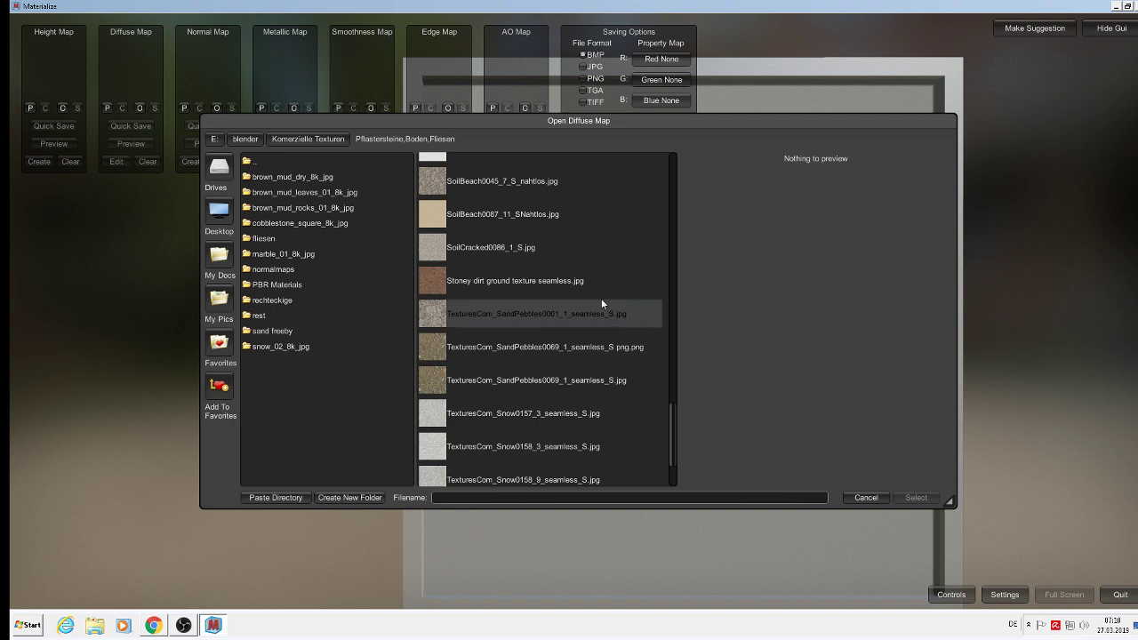
double_click(562, 380)
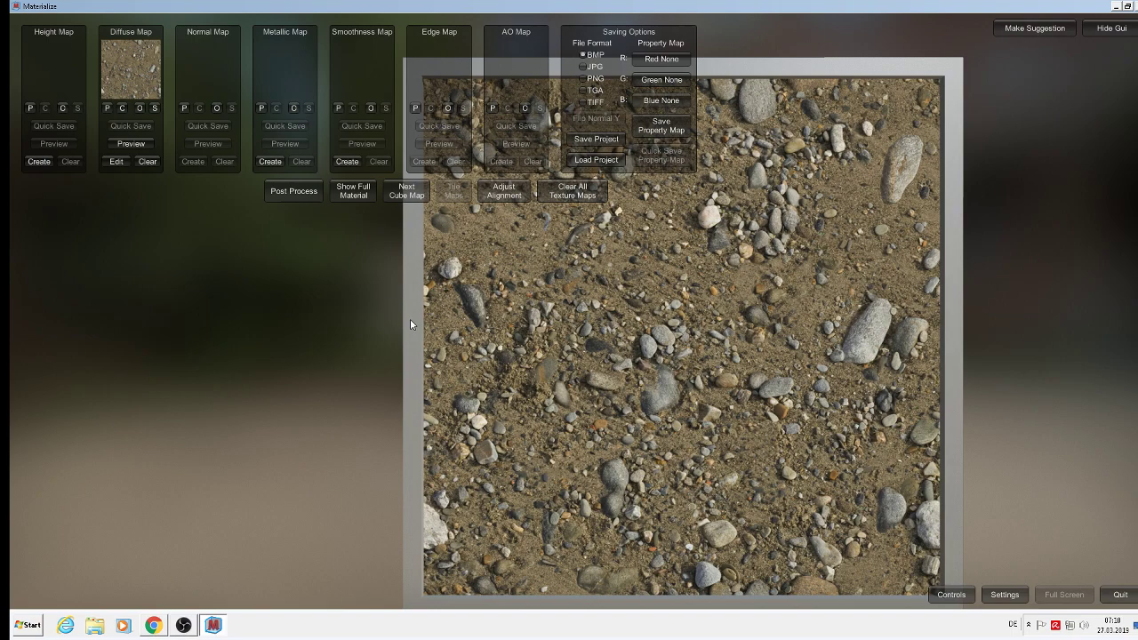
Step: Tilt the pebble plane and cycle the cube map four times to the blue sky backdrop
mouse_move(410, 318)
right_mouse_down()
mouse_move(528, 260)
mouse_move(425, 209)
right_mouse_up()
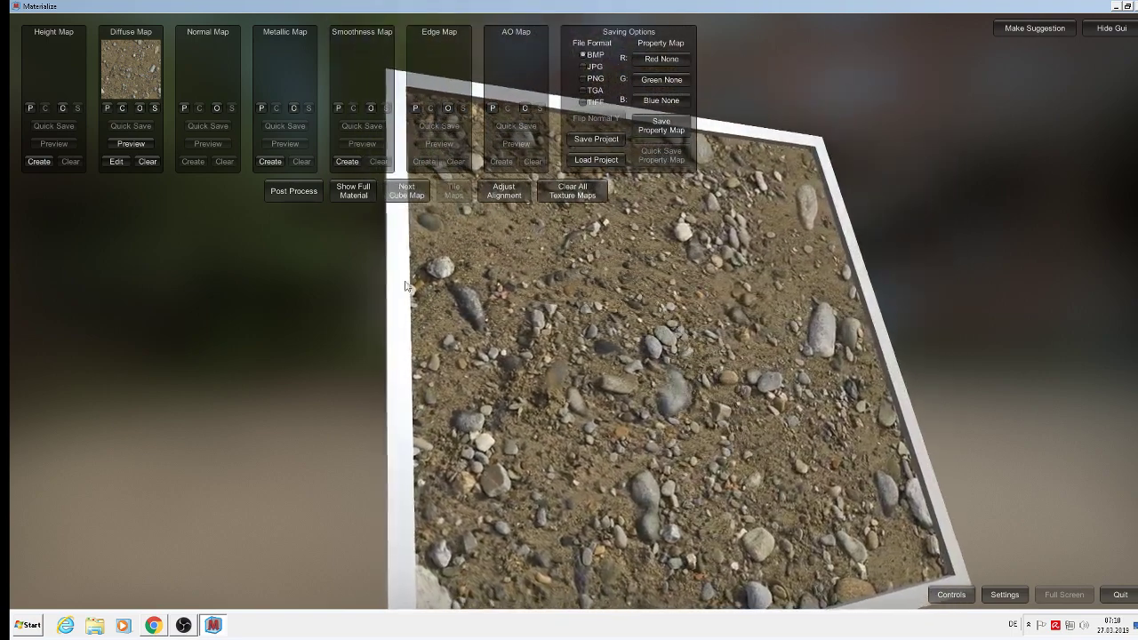
left_click(405, 196)
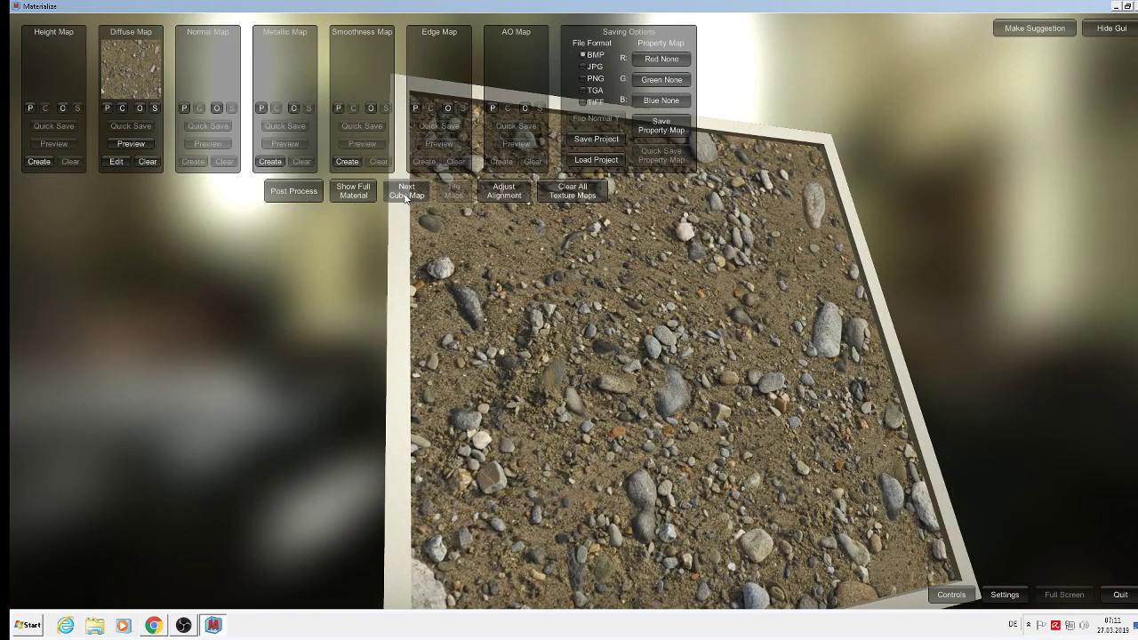
left_click(406, 196)
left_click(405, 195)
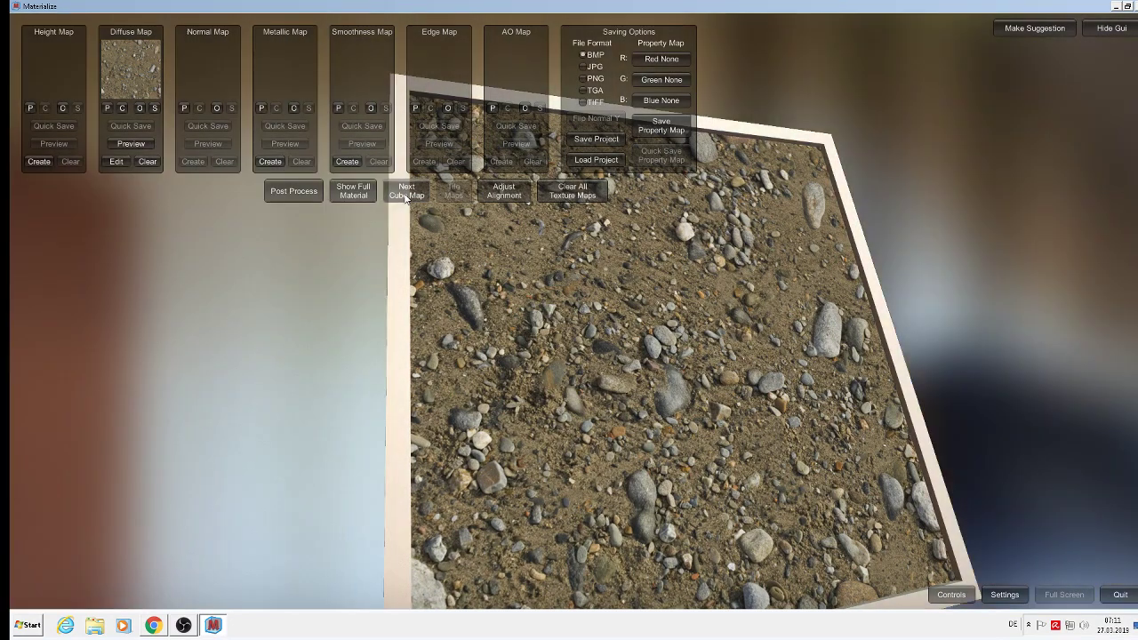
left_click(405, 196)
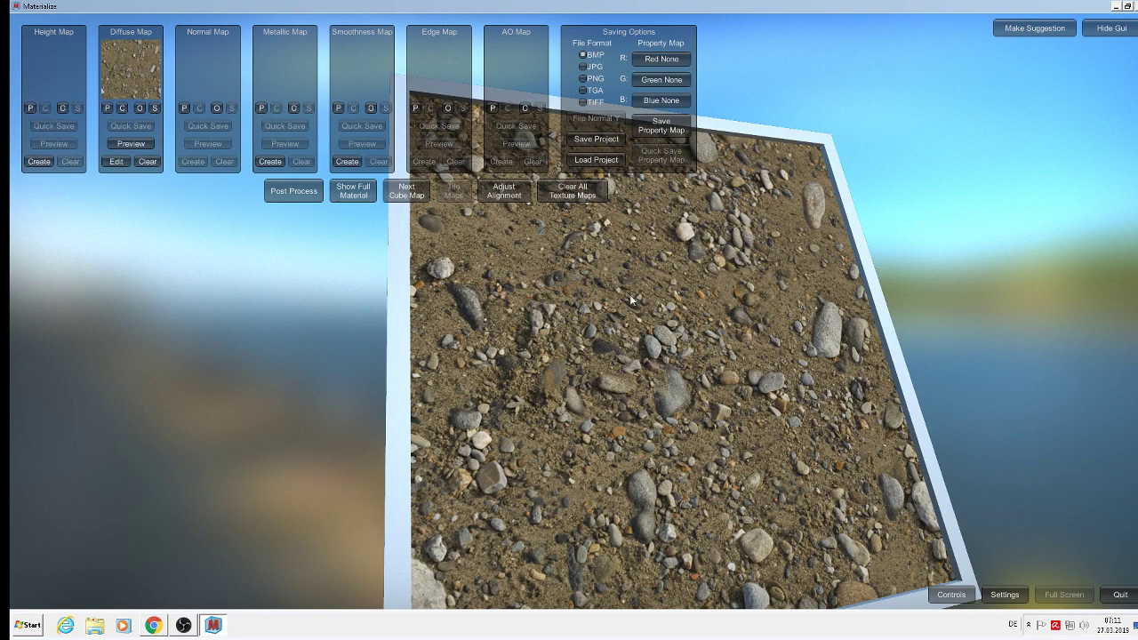
Step: Show the full material on a cube, cylinder, sphere, then the cube again
left_click(352, 203)
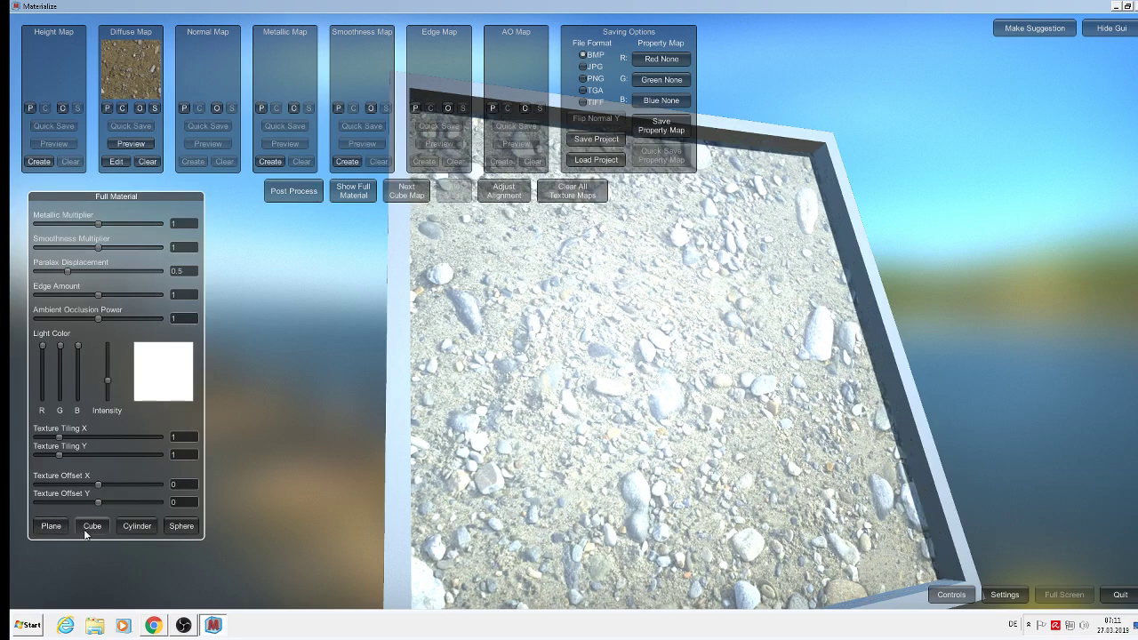
left_click(92, 528)
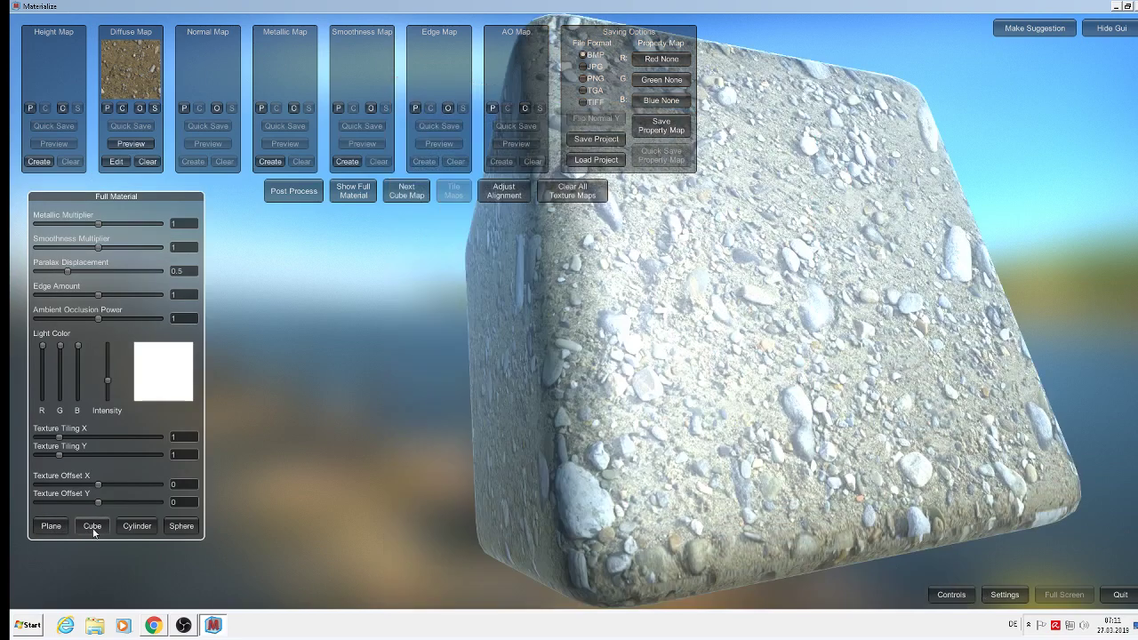
left_click(138, 528)
left_click(188, 531)
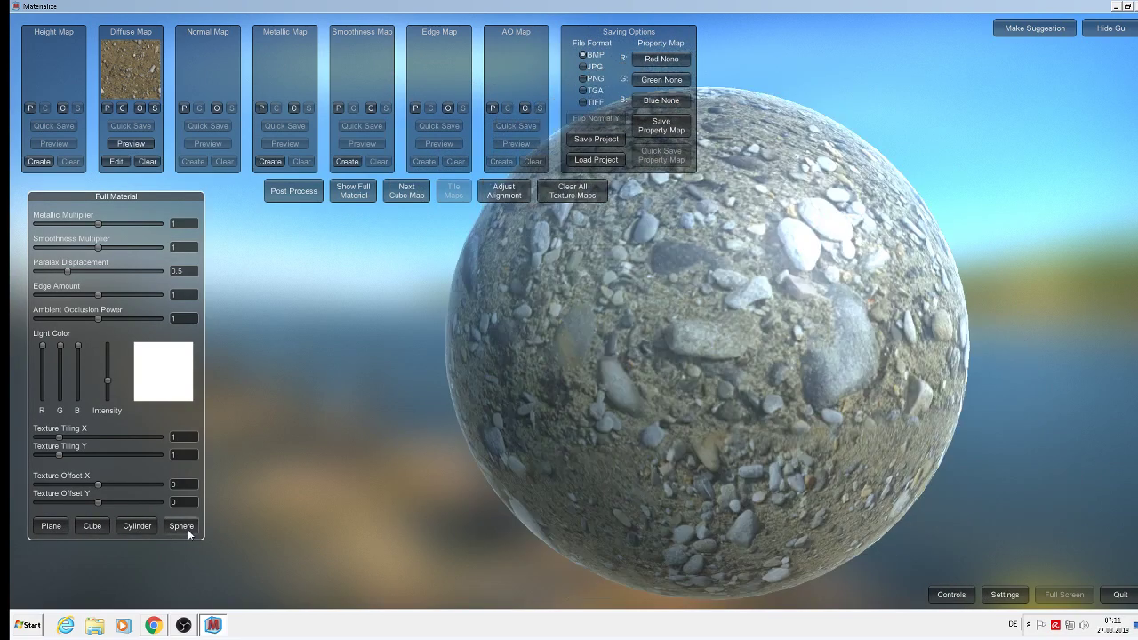
left_click(98, 526)
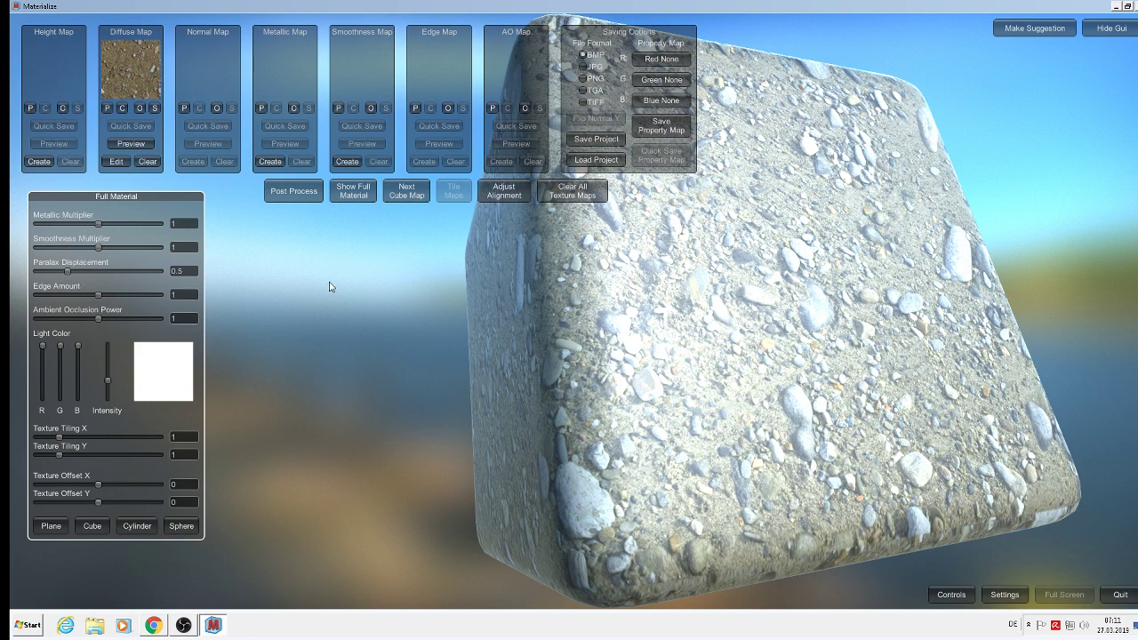
Step: Rotate the cube, then return to the diffuse texture on a tilted plane
left_click_drag(328, 287, 347, 287)
mouse_move(336, 228)
left_mouse_down()
mouse_move(351, 204)
mouse_move(277, 249)
left_mouse_up()
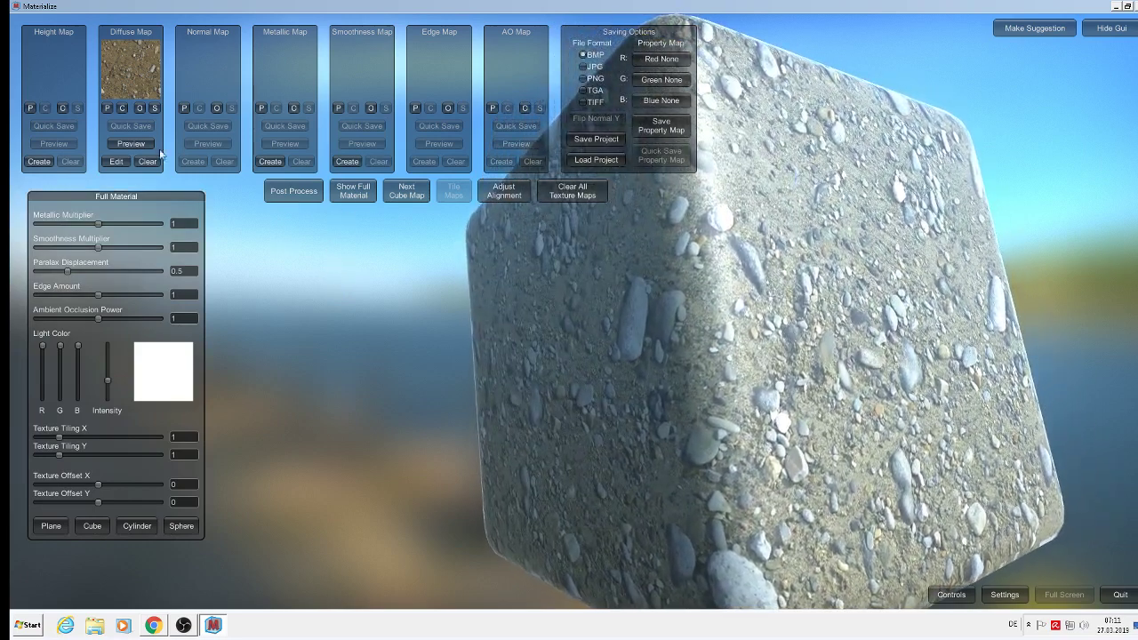
left_click(139, 141)
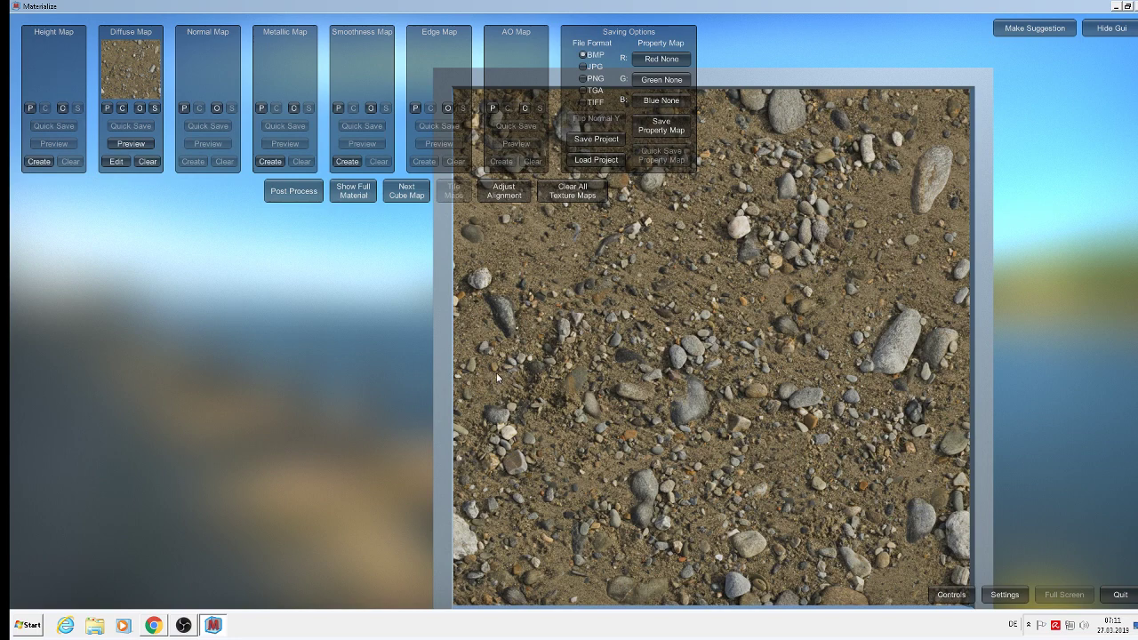
mouse_move(496, 378)
left_mouse_down()
mouse_move(513, 225)
mouse_move(495, 182)
left_mouse_up()
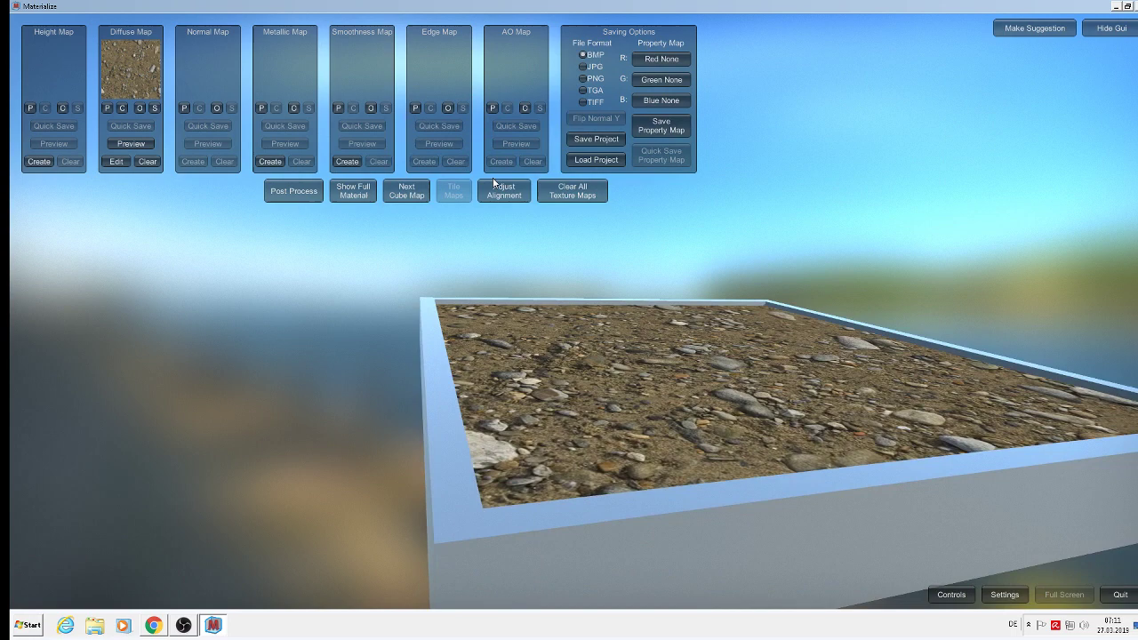
Step: Create a height map from the diffuse with raised final gain and contrast, and store it
left_click(38, 163)
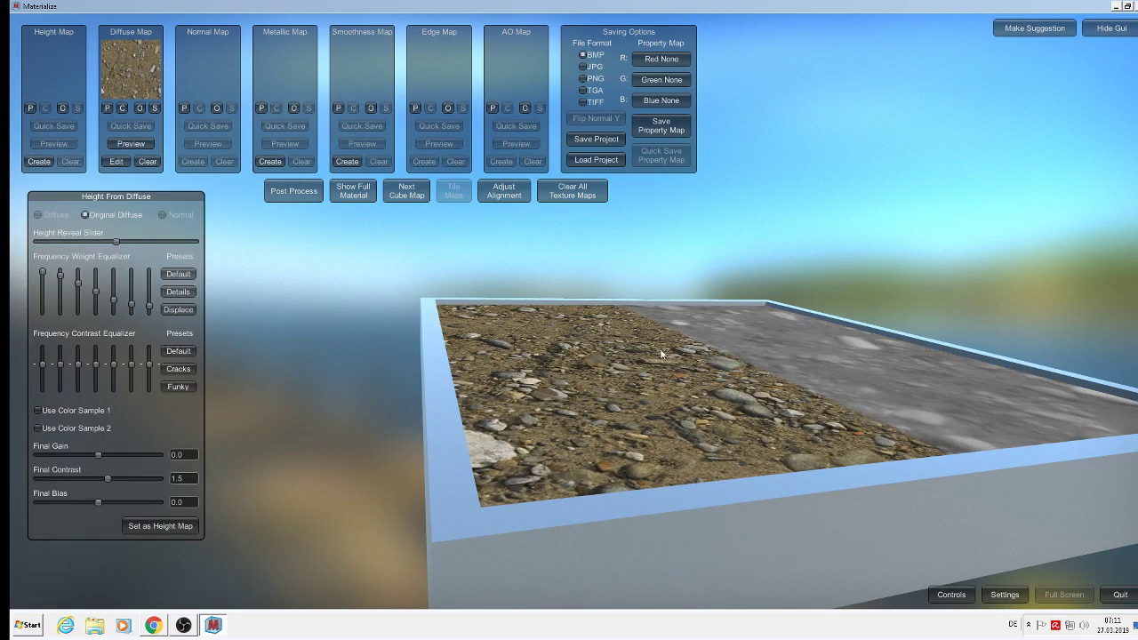
mouse_move(663, 404)
right_mouse_down()
mouse_move(617, 466)
mouse_move(609, 551)
right_mouse_up()
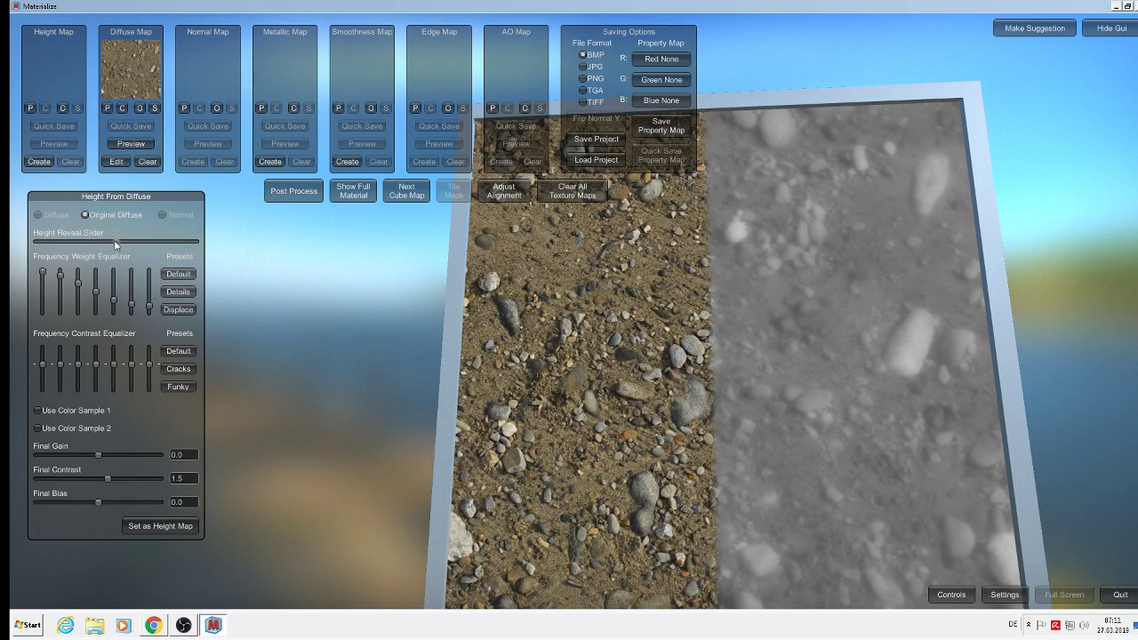
mouse_move(114, 242)
left_mouse_down()
mouse_move(47, 233)
mouse_move(237, 241)
mouse_move(89, 237)
mouse_move(106, 239)
left_mouse_up()
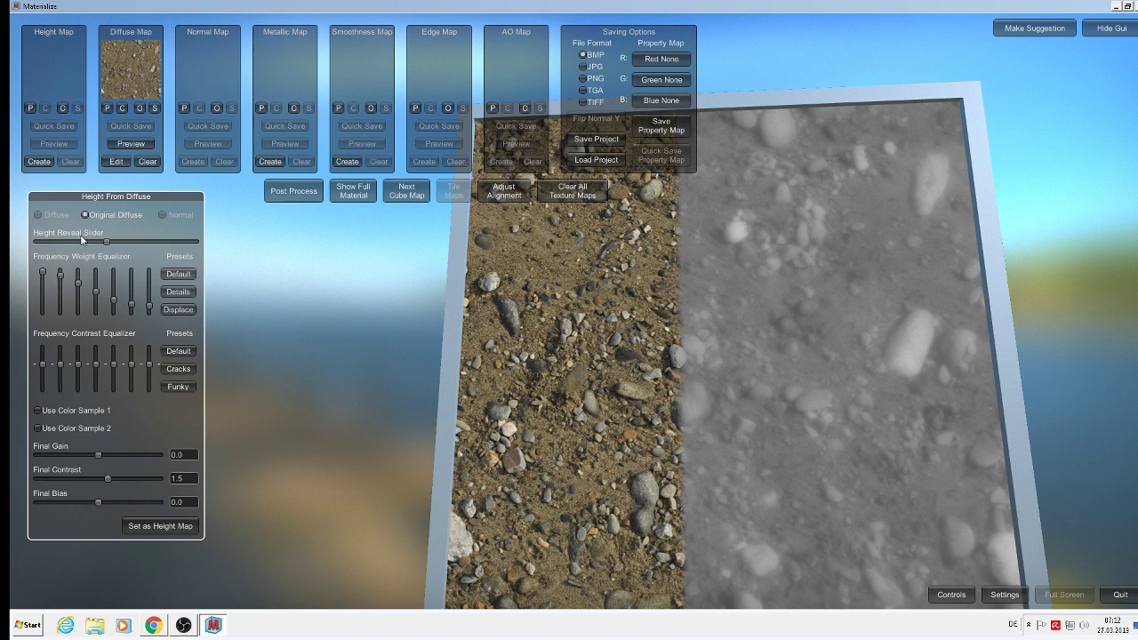
left_click_drag(96, 455, 42, 452)
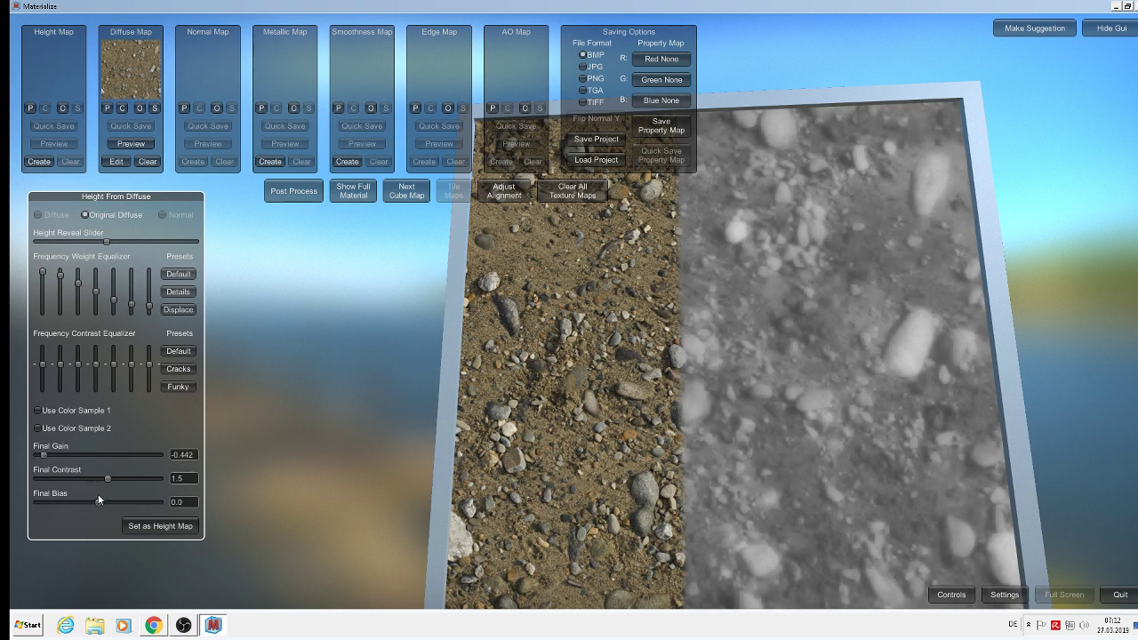
mouse_move(105, 475)
left_mouse_down()
mouse_move(127, 480)
mouse_move(101, 503)
left_mouse_up()
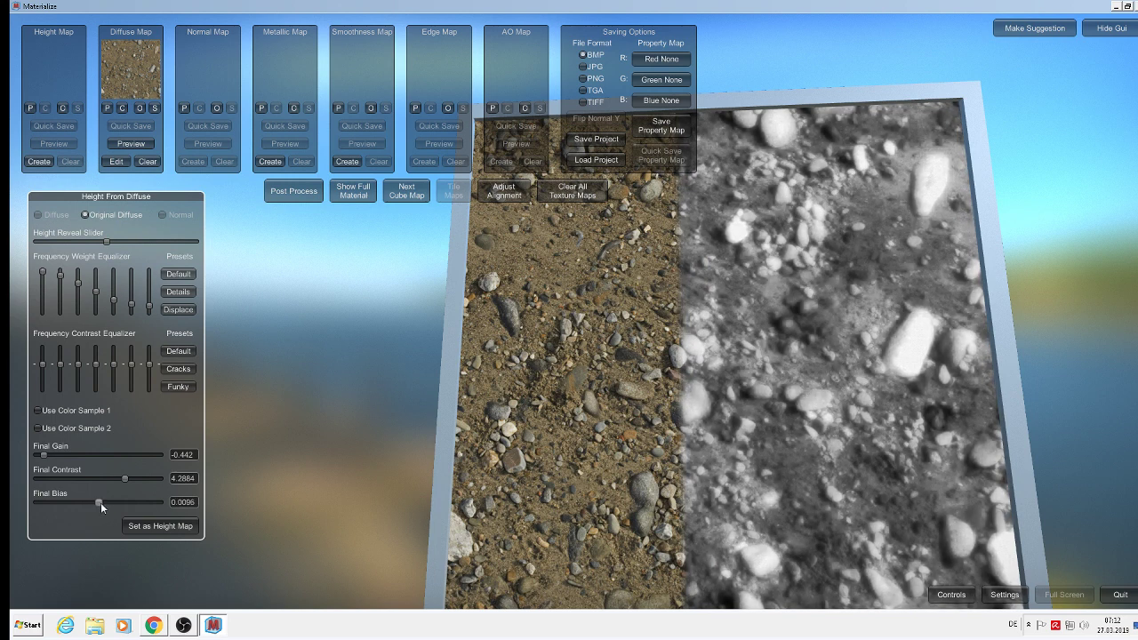
left_click(146, 530)
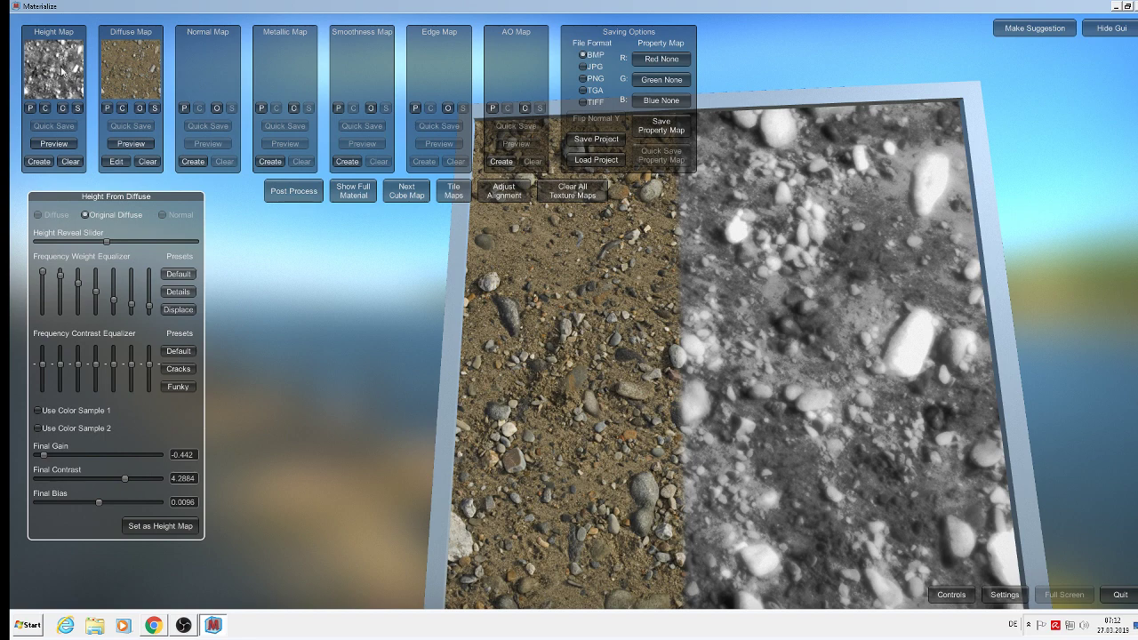
Step: Show the full pebble material on the cube, rotated to a side face
left_click(353, 195)
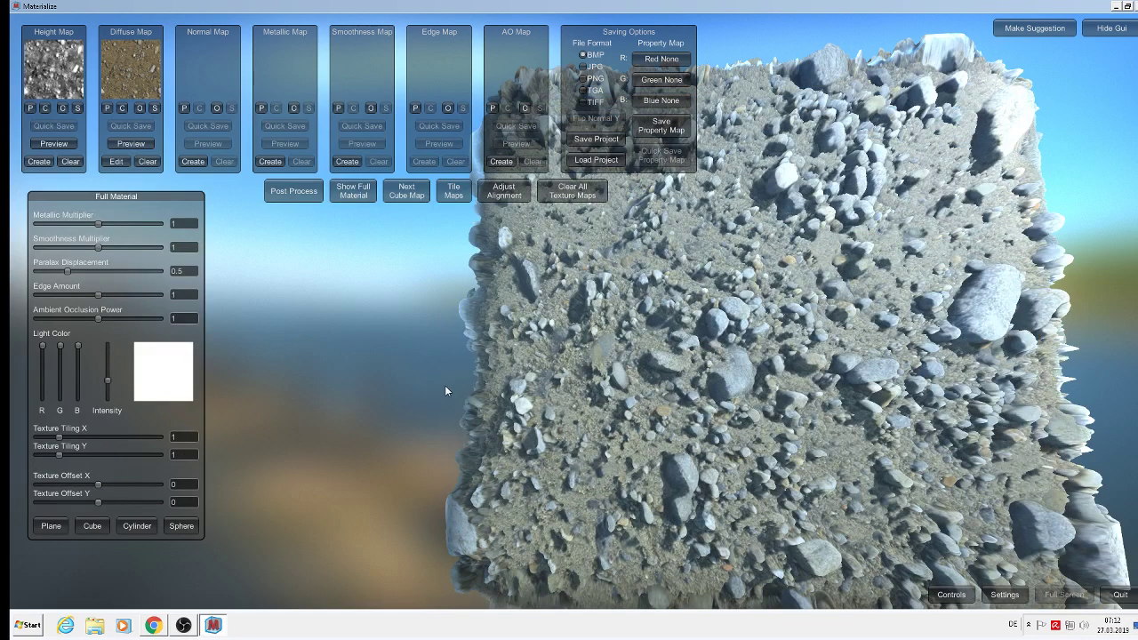
left_click_drag(447, 392, 485, 406)
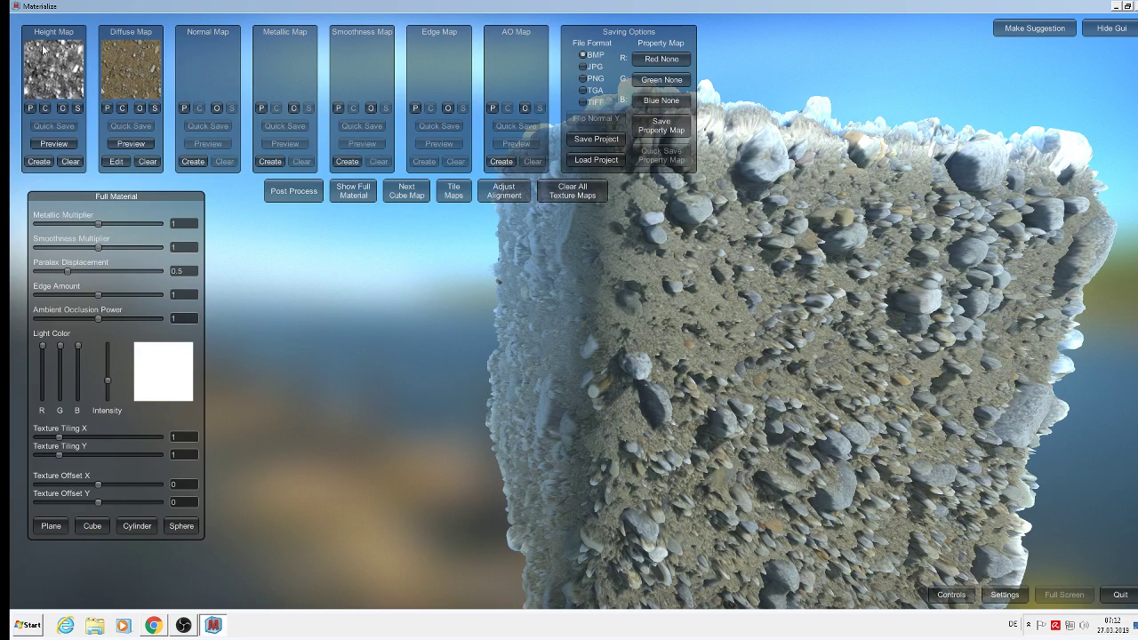
Step: Clear the old height map, recreate it from the diffuse, and store the new one
left_click(69, 162)
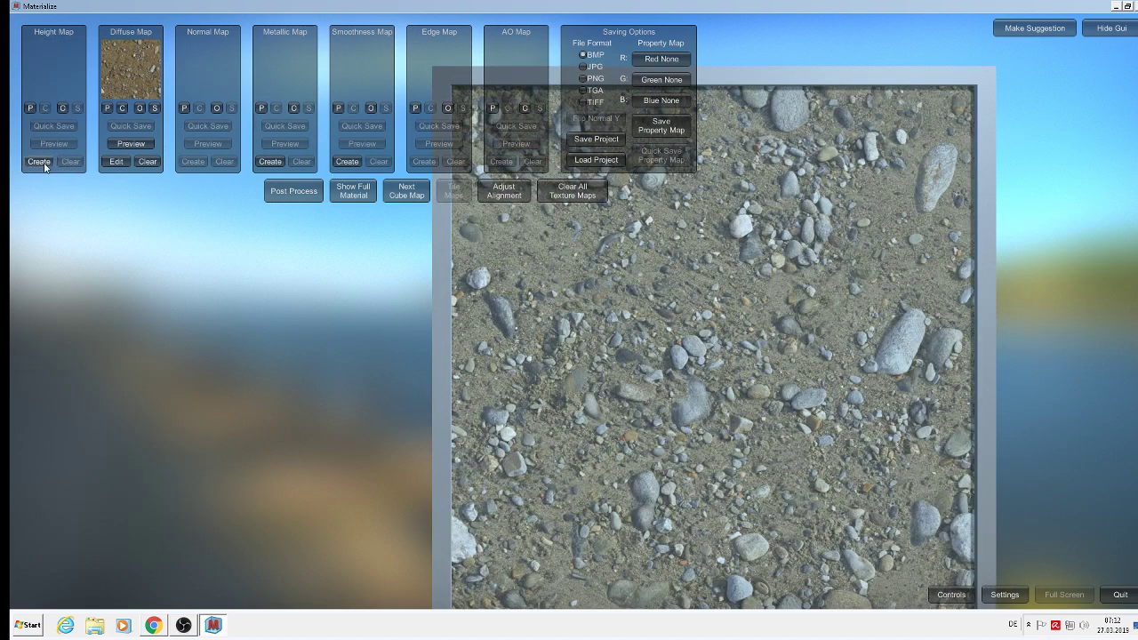
left_click(42, 163)
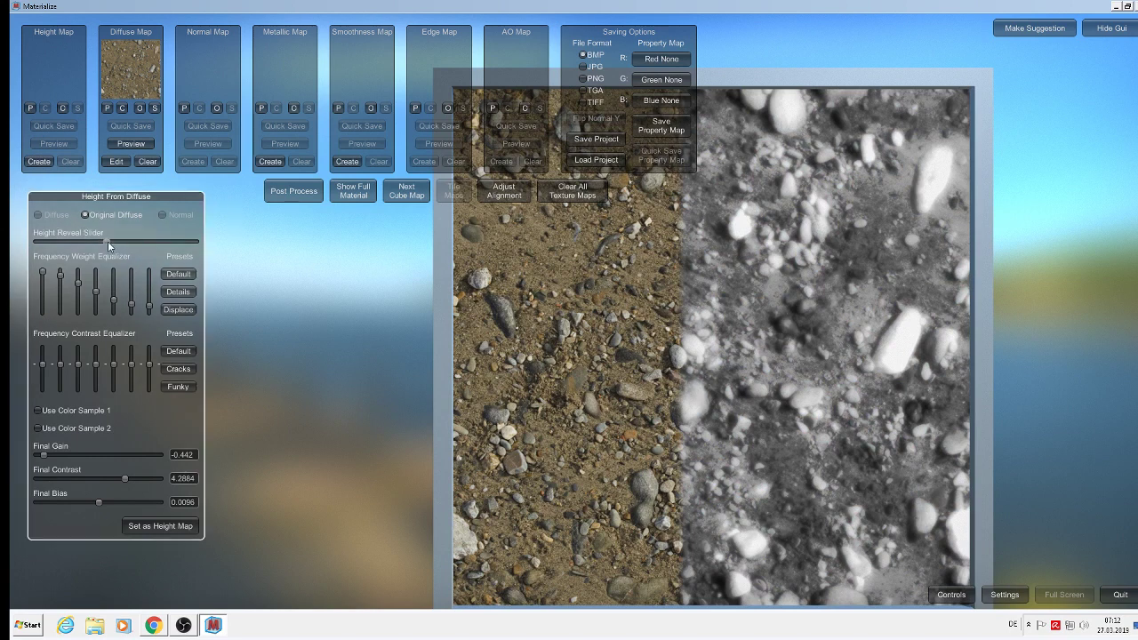
left_click_drag(107, 241, 143, 241)
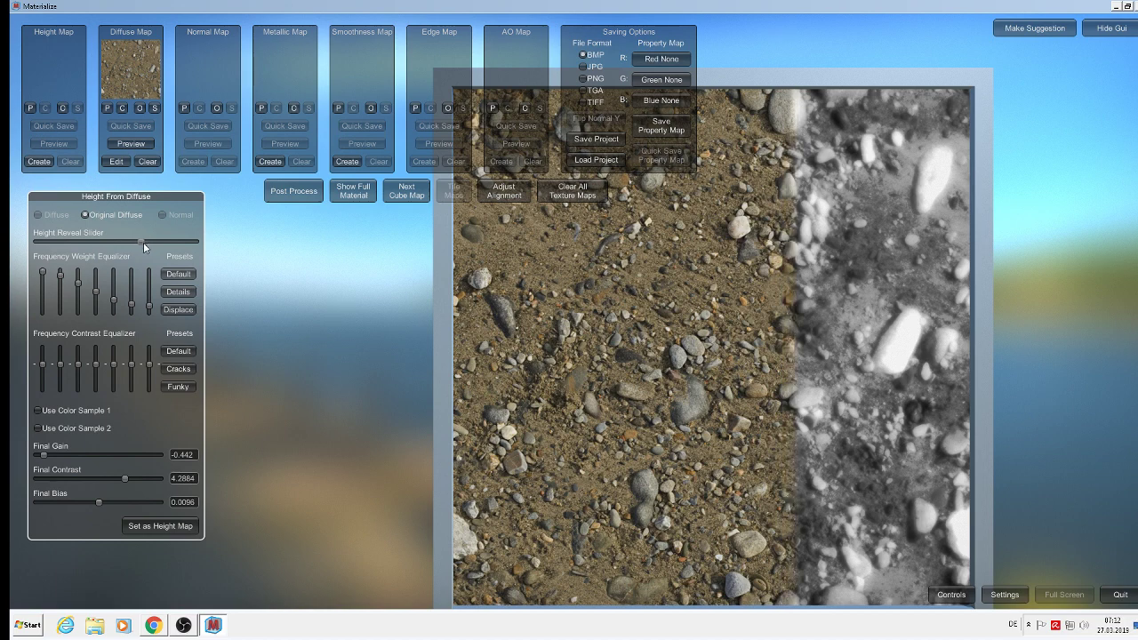
left_click(160, 525)
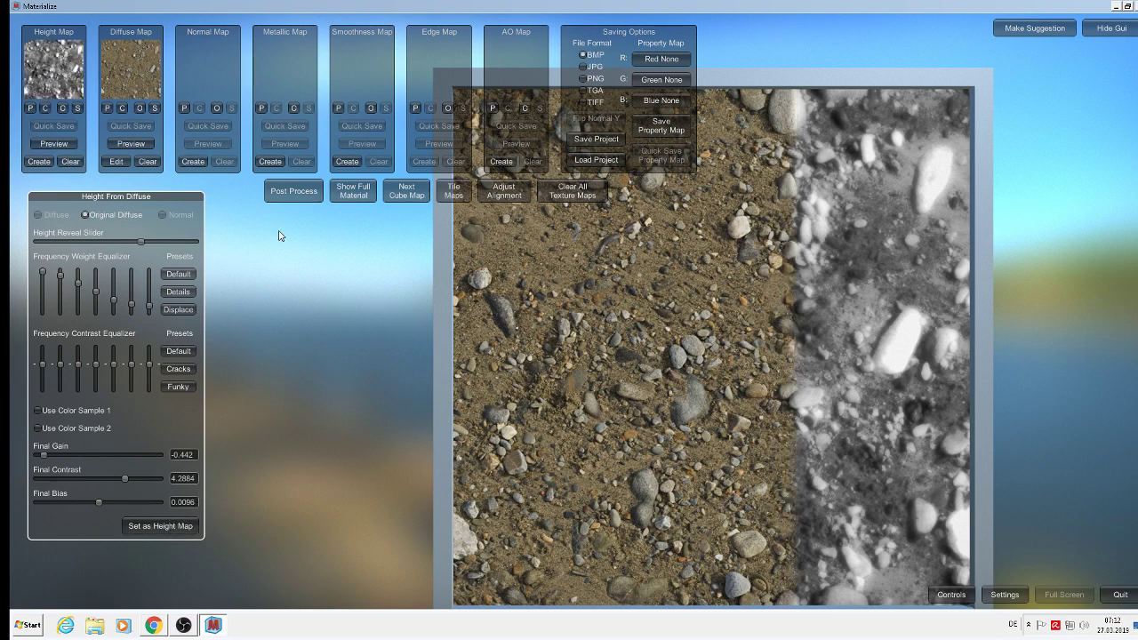
Step: Show the full material on the cube with dimmer light and reduced parallax displacement
left_click(353, 190)
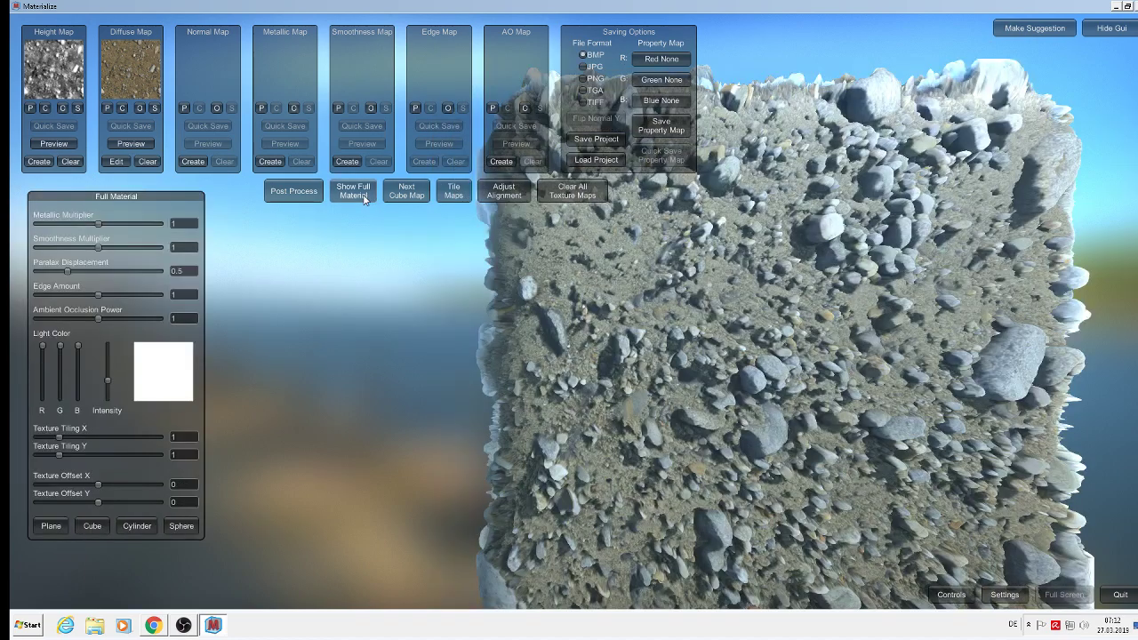
mouse_move(437, 387)
left_mouse_down()
mouse_move(456, 382)
mouse_move(501, 411)
mouse_move(532, 361)
mouse_move(546, 366)
left_mouse_up()
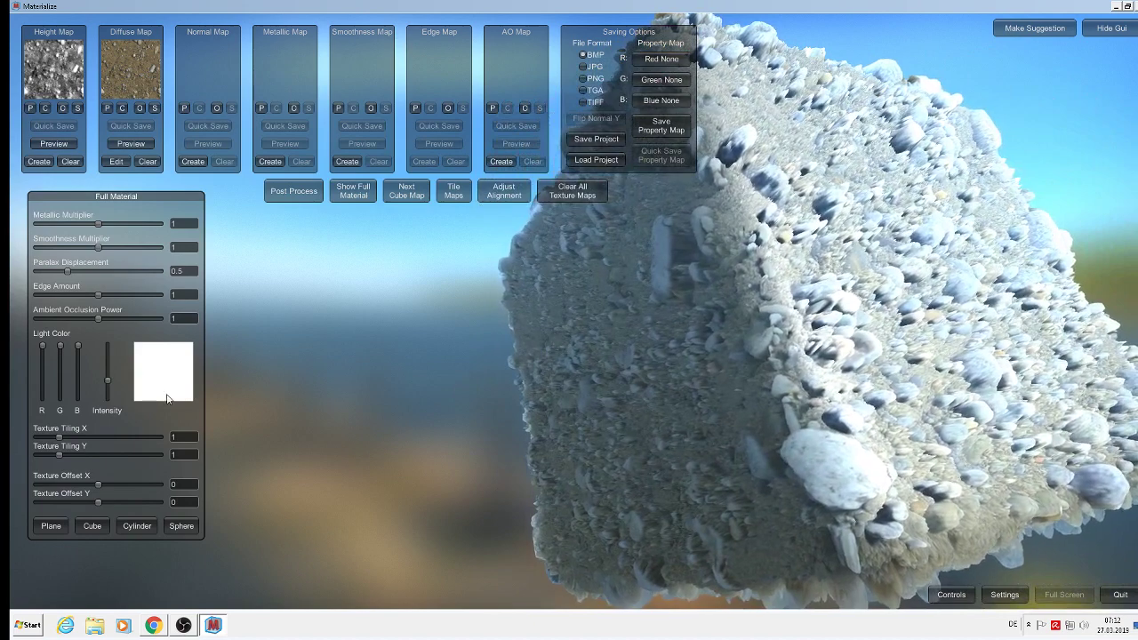
left_click_drag(106, 381, 117, 382)
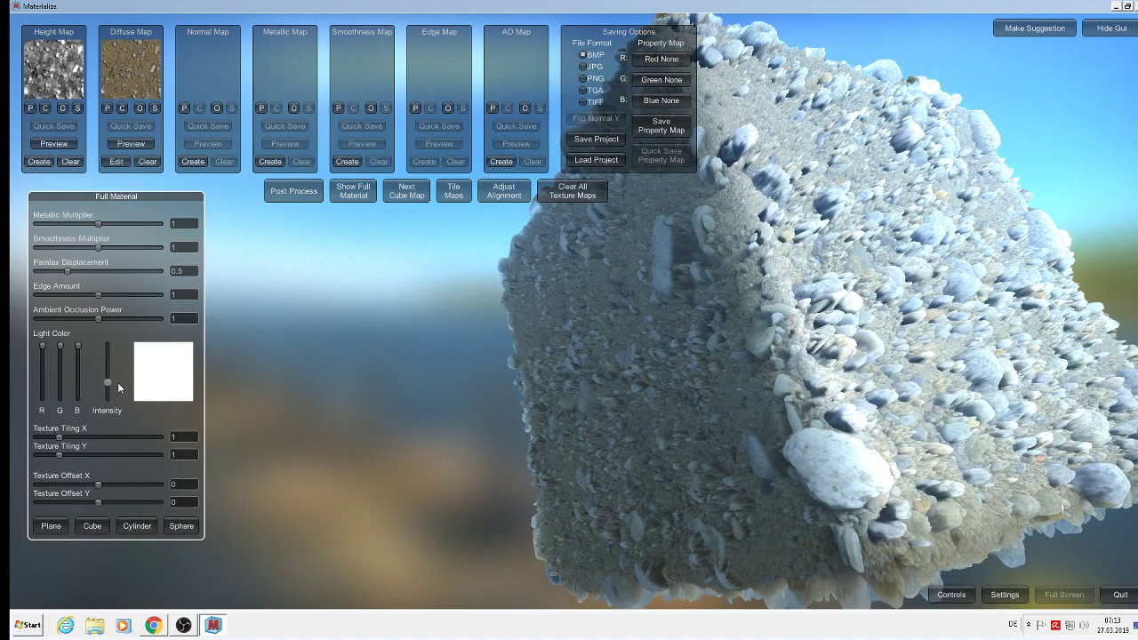
left_click_drag(65, 269, 45, 268)
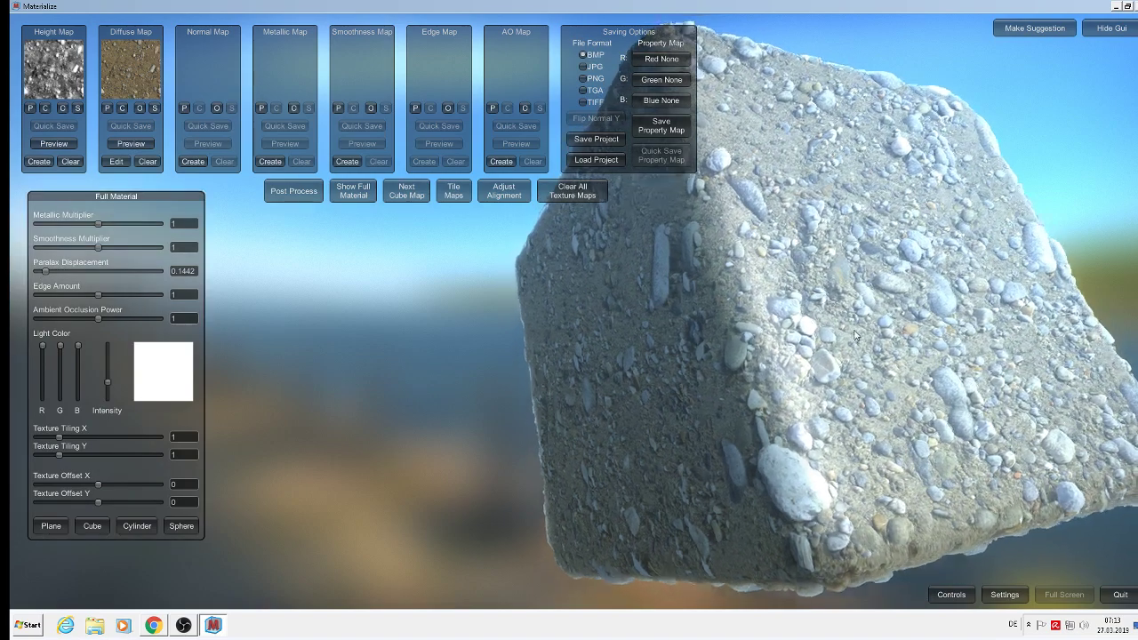
mouse_move(886, 313)
left_mouse_down()
mouse_move(775, 347)
mouse_move(834, 389)
mouse_move(943, 177)
mouse_move(989, 166)
mouse_move(881, 356)
left_mouse_up()
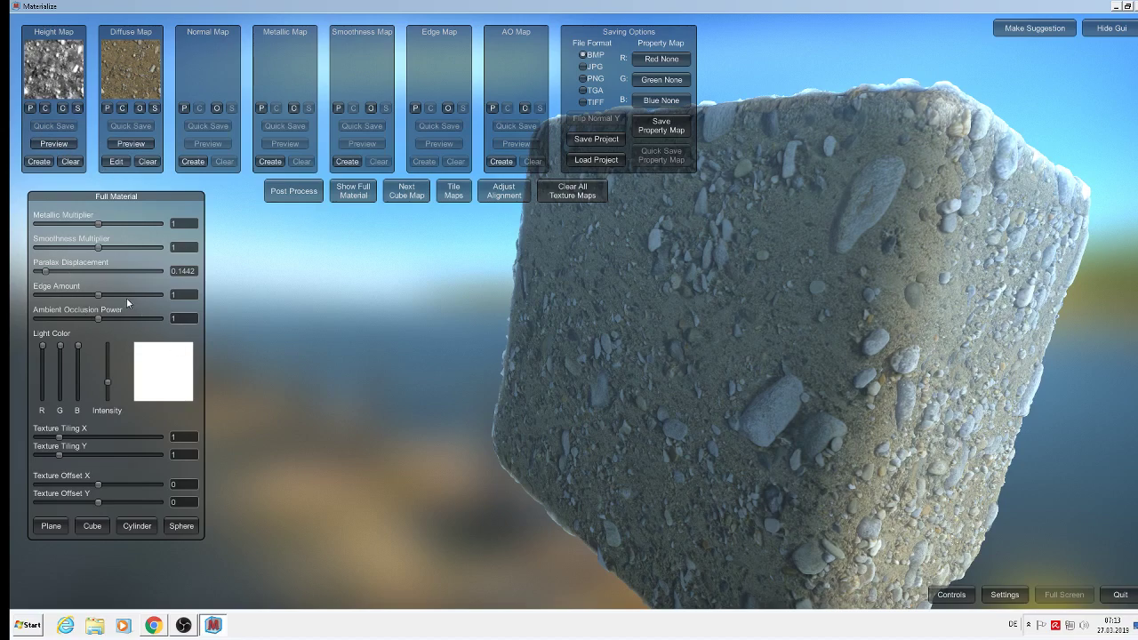
mouse_move(949, 457)
left_mouse_down()
mouse_move(870, 436)
mouse_move(860, 418)
mouse_move(524, 364)
left_mouse_up()
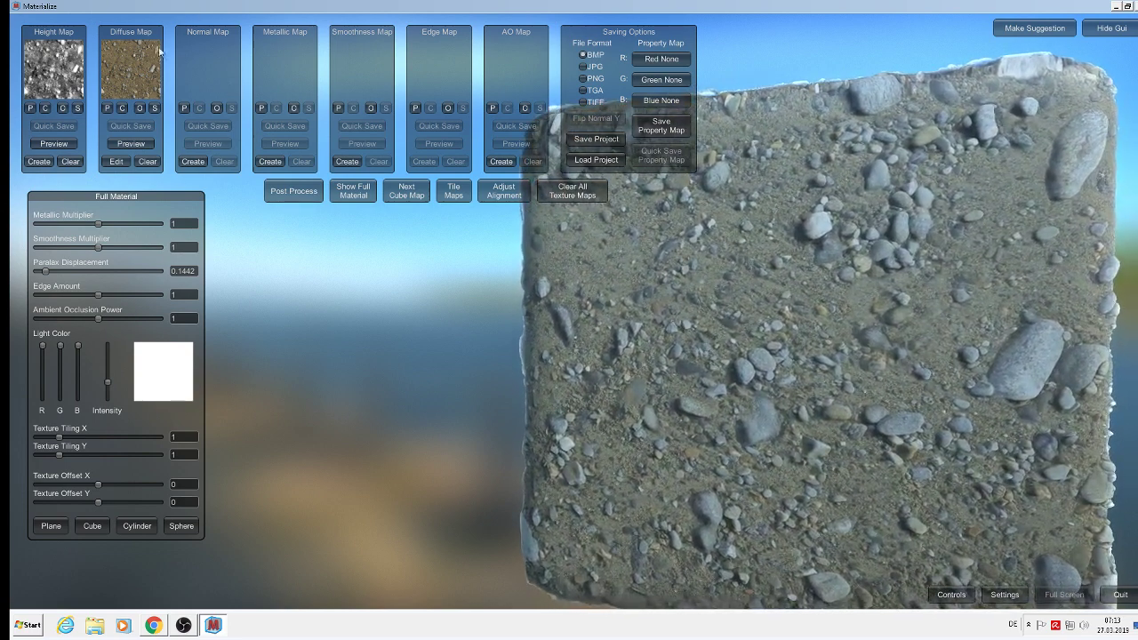
Step: Create a normal map from the pebble height map and store it in the normal slot
left_click(194, 163)
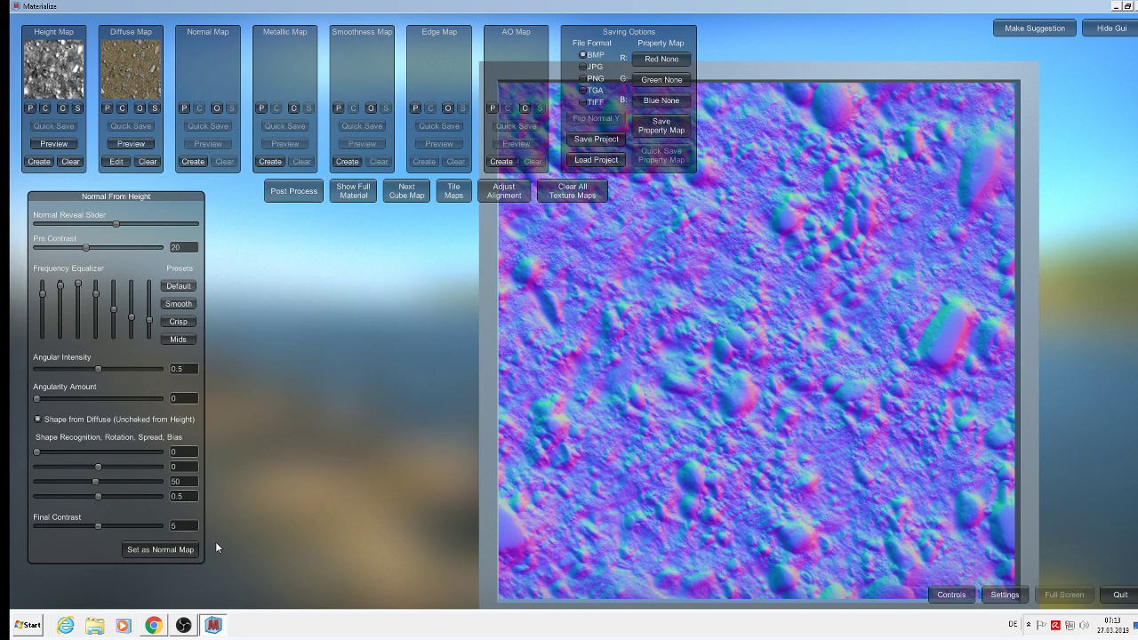
left_click(158, 551)
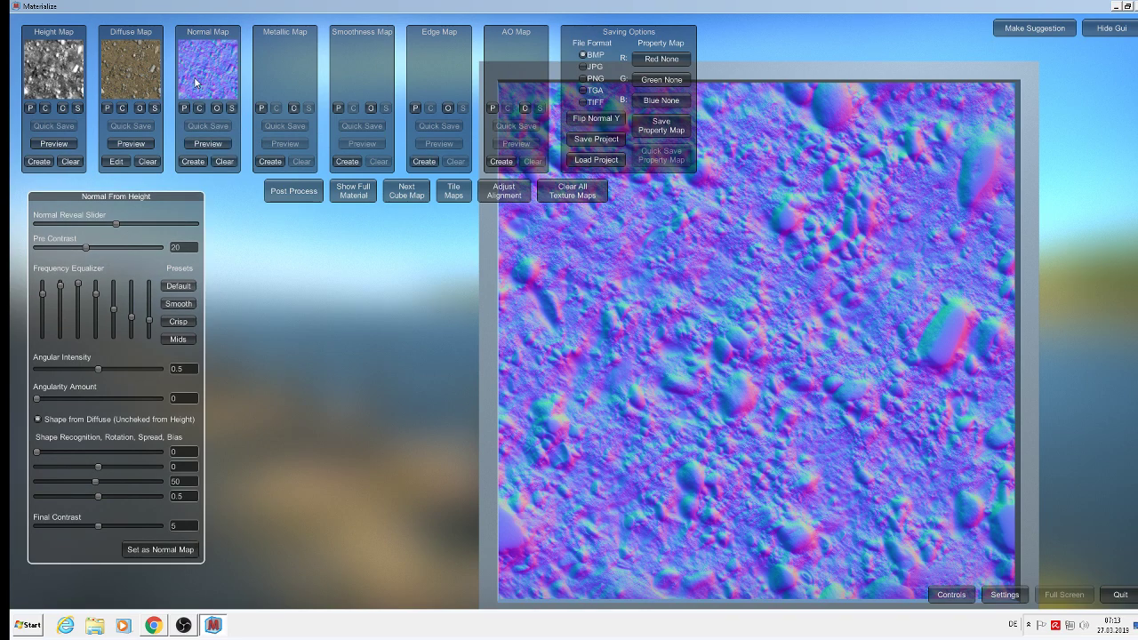
Step: Preview the full material on the rotated cube and raise its metallic and smoothness strength
left_click(356, 196)
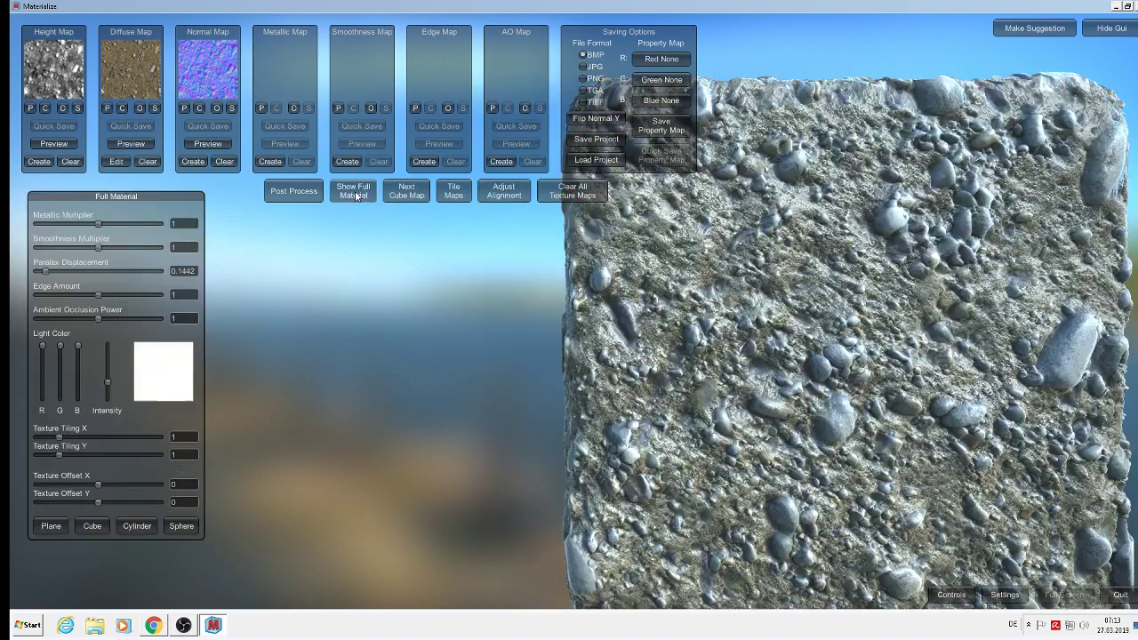
mouse_move(858, 429)
left_mouse_down()
mouse_move(897, 418)
mouse_move(811, 413)
left_mouse_up()
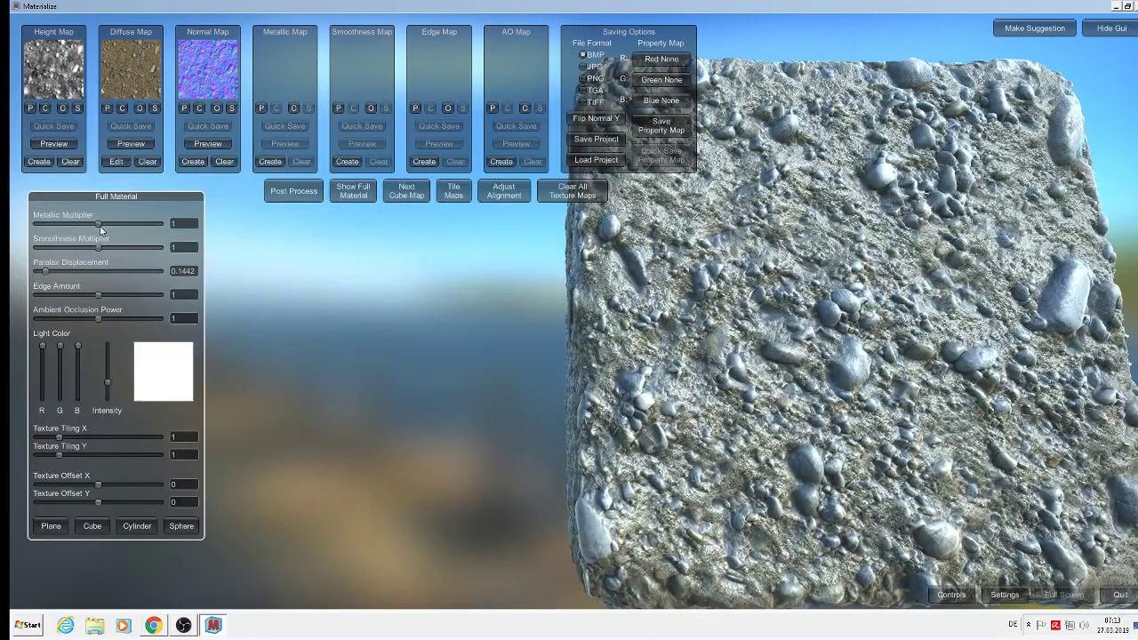
mouse_move(99, 227)
left_mouse_down()
mouse_move(132, 230)
mouse_move(114, 229)
left_mouse_up()
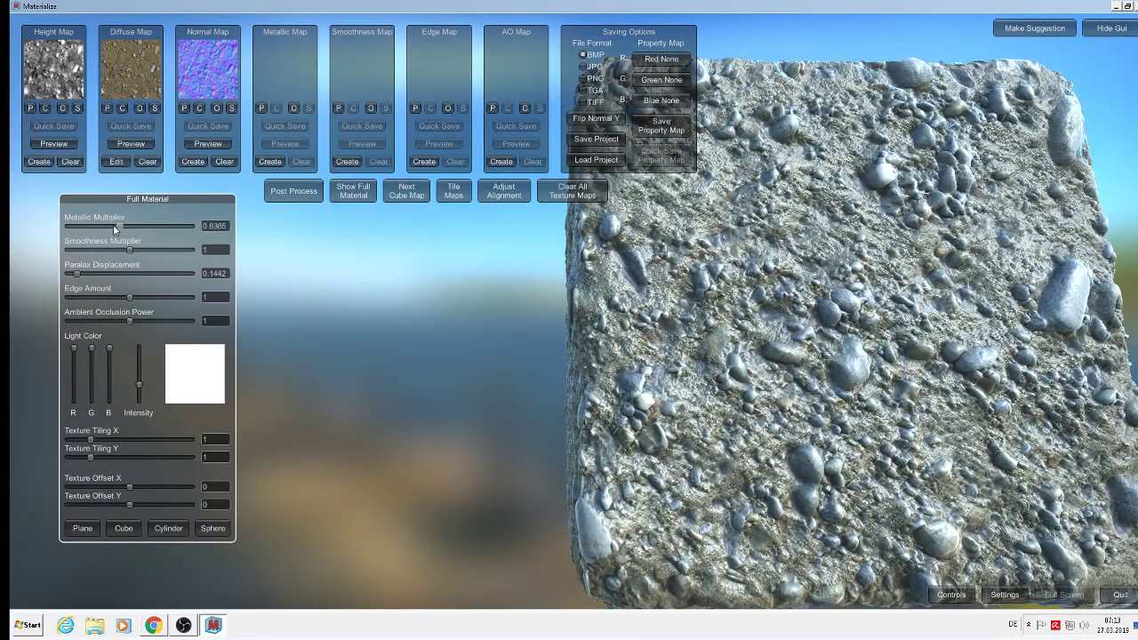
mouse_move(43, 227)
left_mouse_down()
mouse_move(151, 233)
mouse_move(72, 232)
left_mouse_up()
mouse_move(133, 252)
left_mouse_down()
mouse_move(213, 260)
mouse_move(114, 259)
mouse_move(132, 263)
left_mouse_up()
Step: Generate and store the metallic, smoothness, edge and ambient occlusion maps in turn
left_click(270, 161)
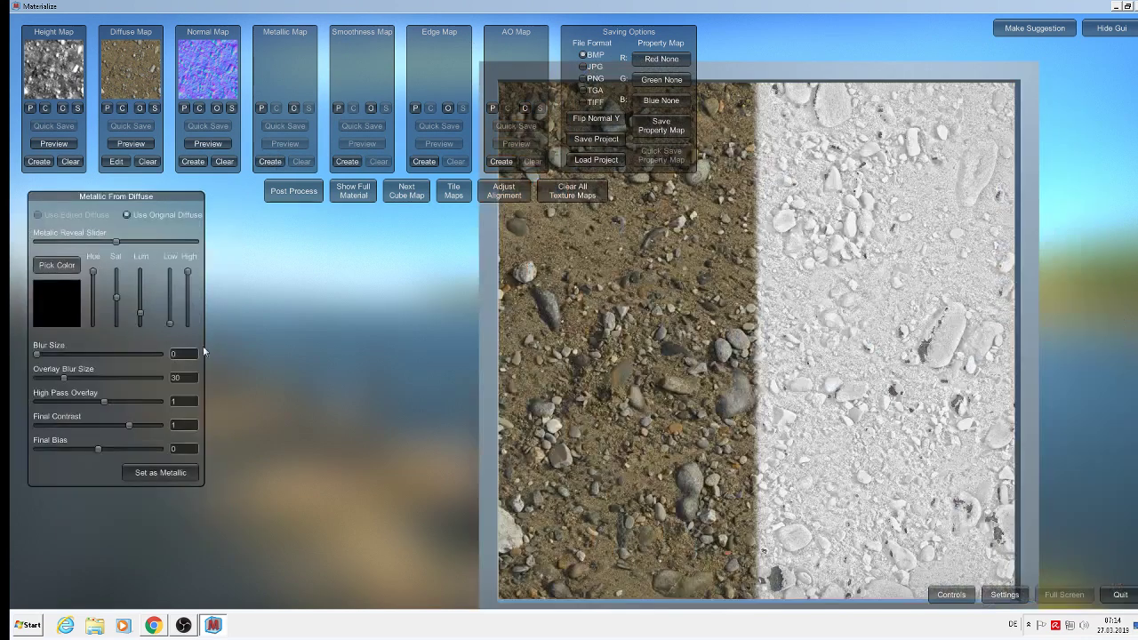
left_click(179, 471)
left_click(347, 161)
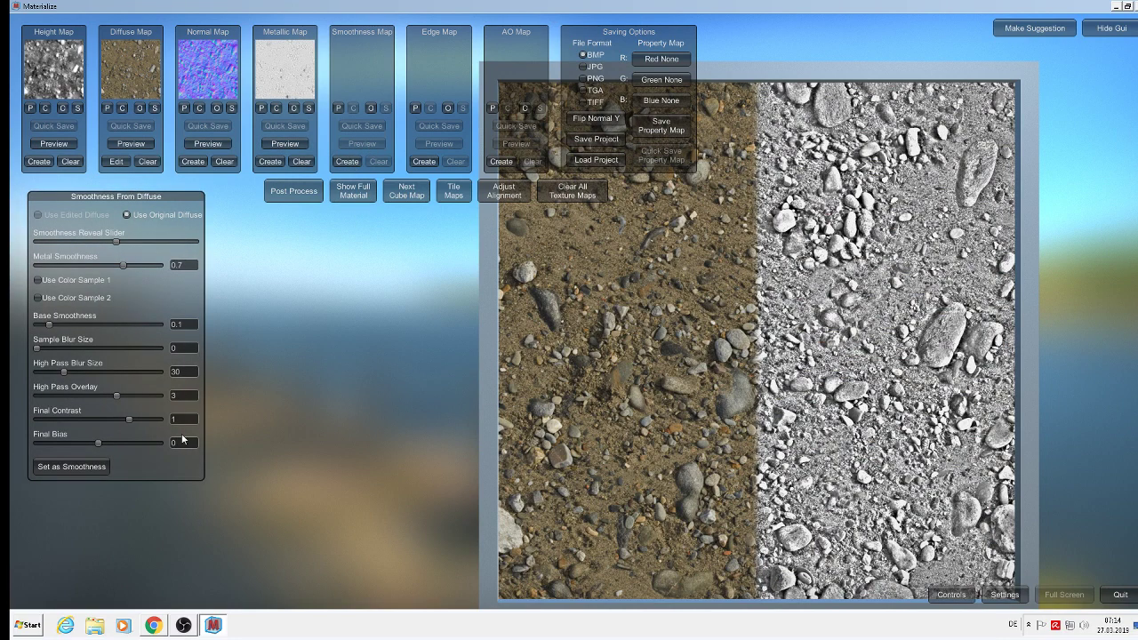
left_click(82, 467)
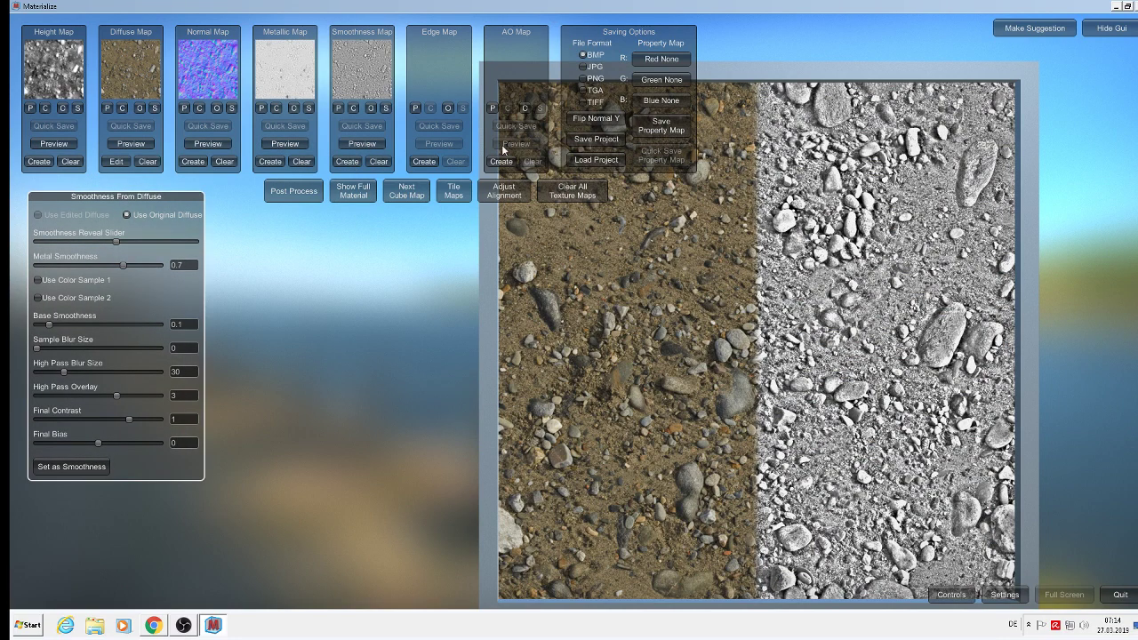
left_click(426, 162)
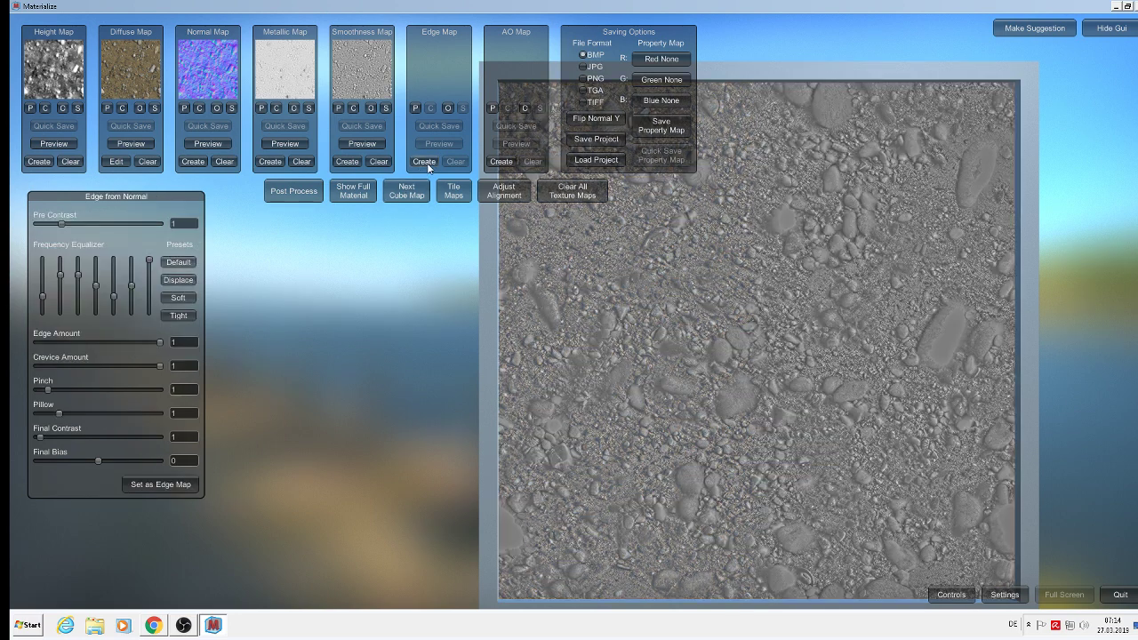
left_click(157, 485)
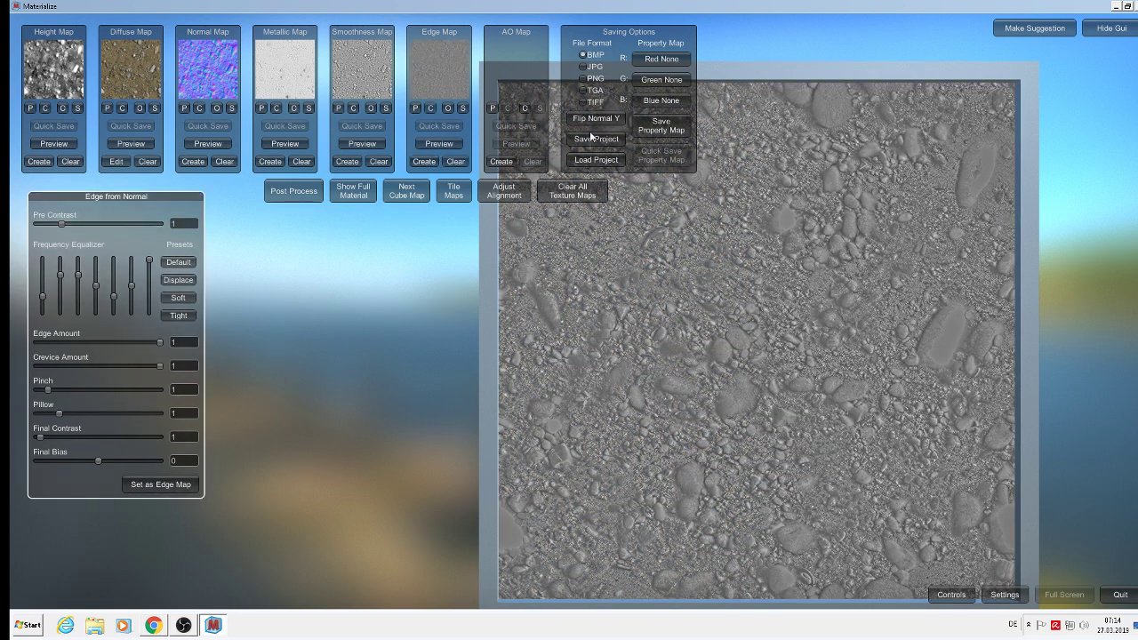
left_click(500, 162)
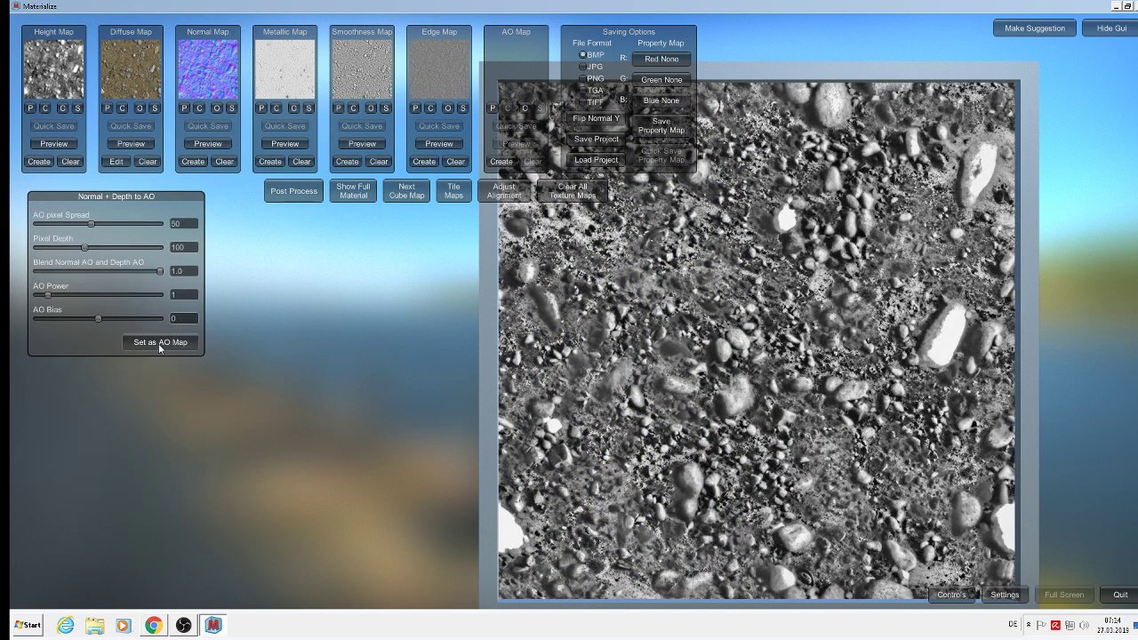
left_click(160, 342)
Step: Show the finished pebble material on the cube, then rotate and zoom to inspect its faces
left_click(353, 191)
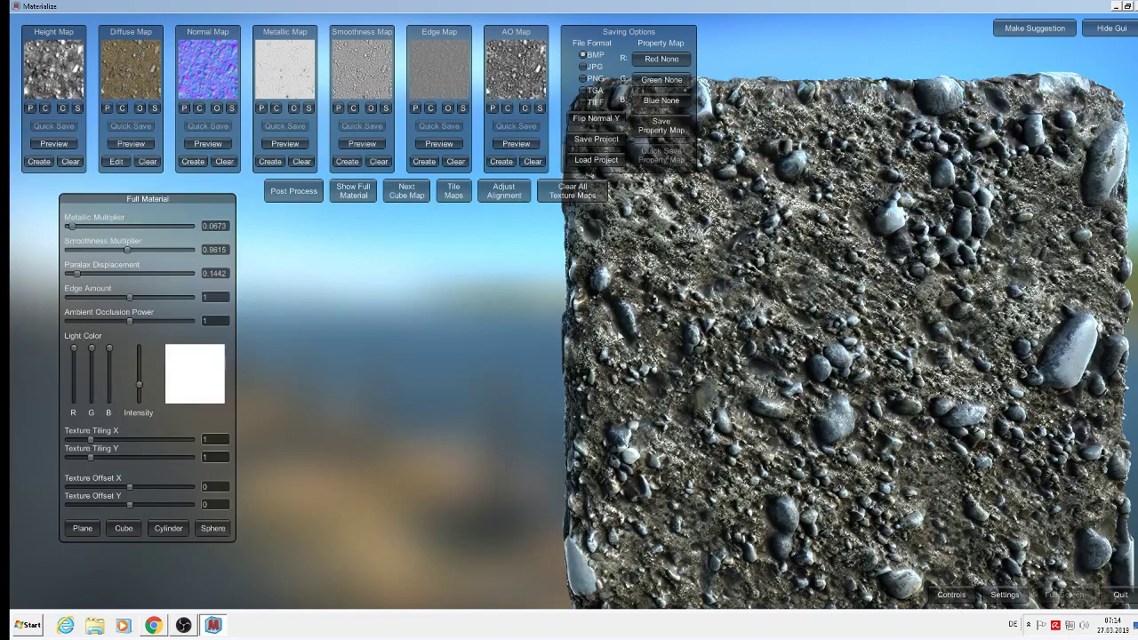
mouse_move(783, 325)
right_mouse_down()
mouse_move(865, 297)
mouse_move(850, 305)
mouse_move(607, 182)
right_mouse_up()
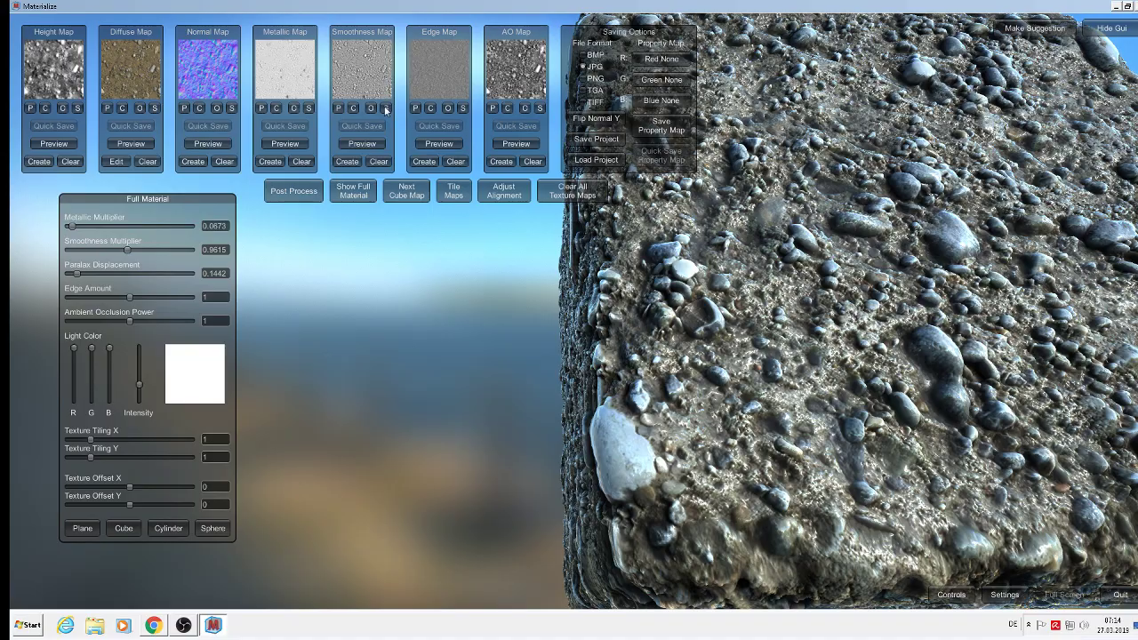
scroll(457, 346, "up", 5)
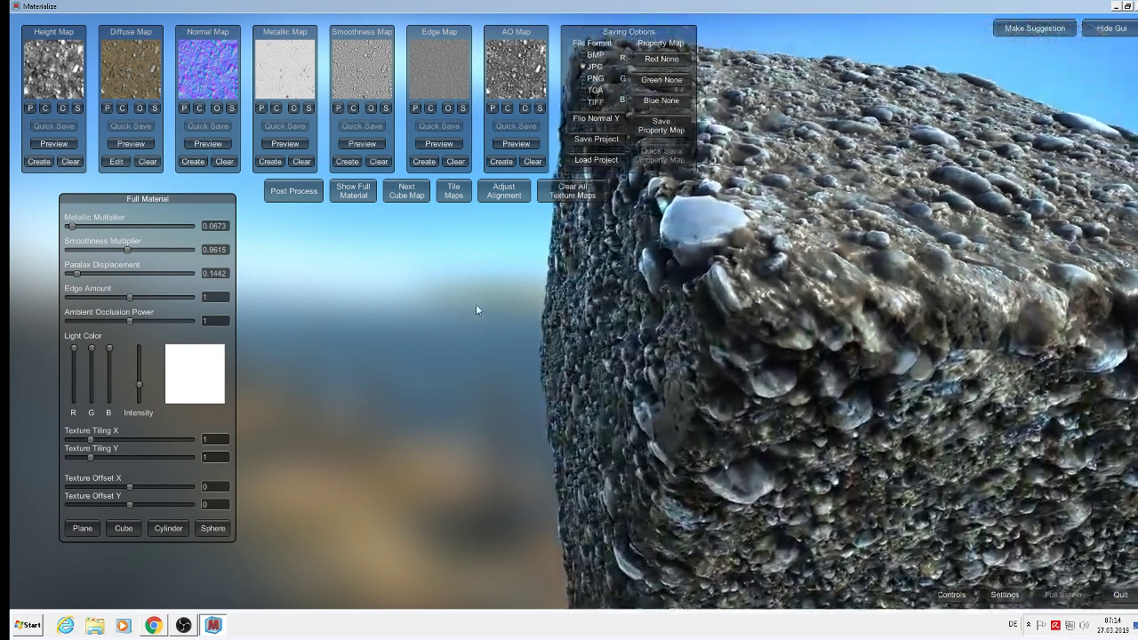
mouse_move(476, 308)
right_mouse_down()
mouse_move(876, 477)
mouse_move(747, 338)
right_mouse_up()
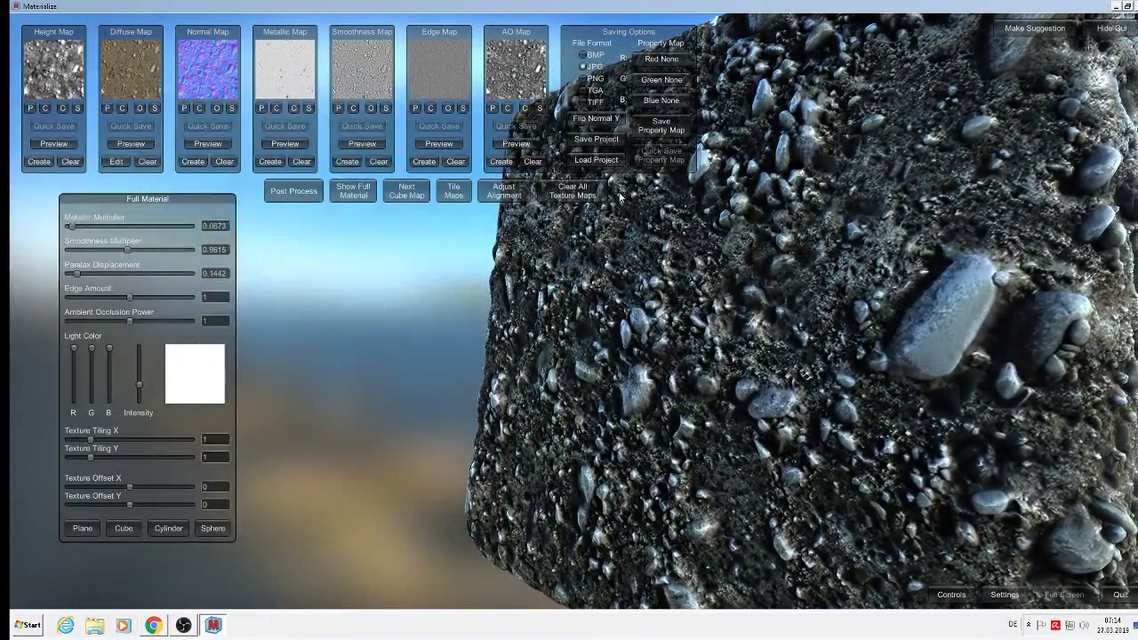